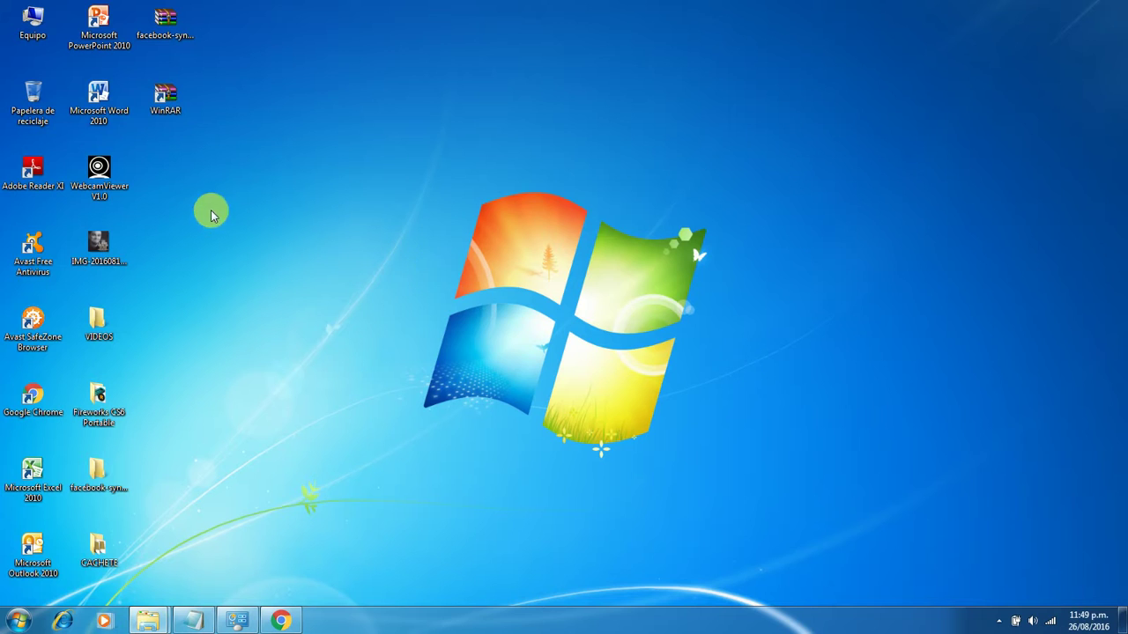
Open the desktop background settings from the desktop's personalization options and show the Windows wallpaper collection from its first category
left_click(453, 271)
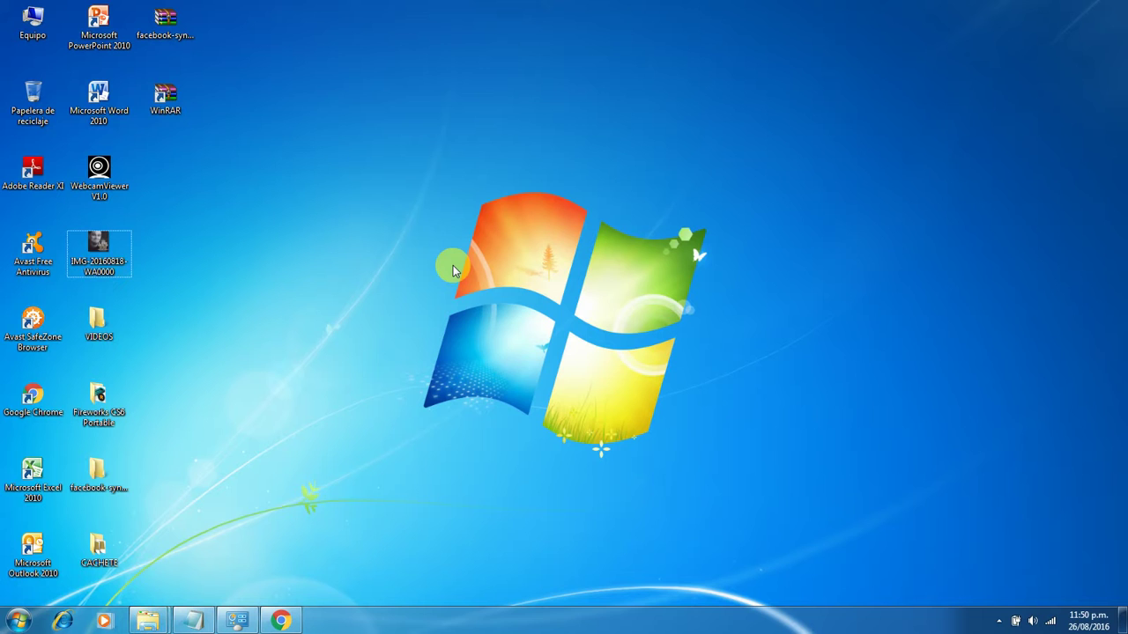
right_click(454, 268)
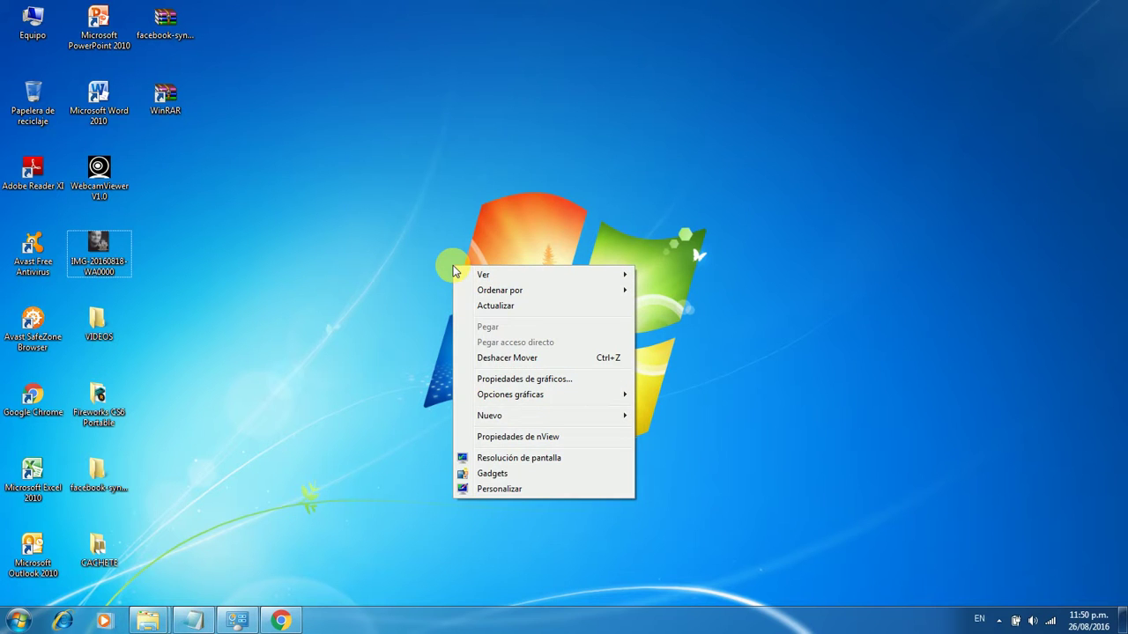
left_click(514, 490)
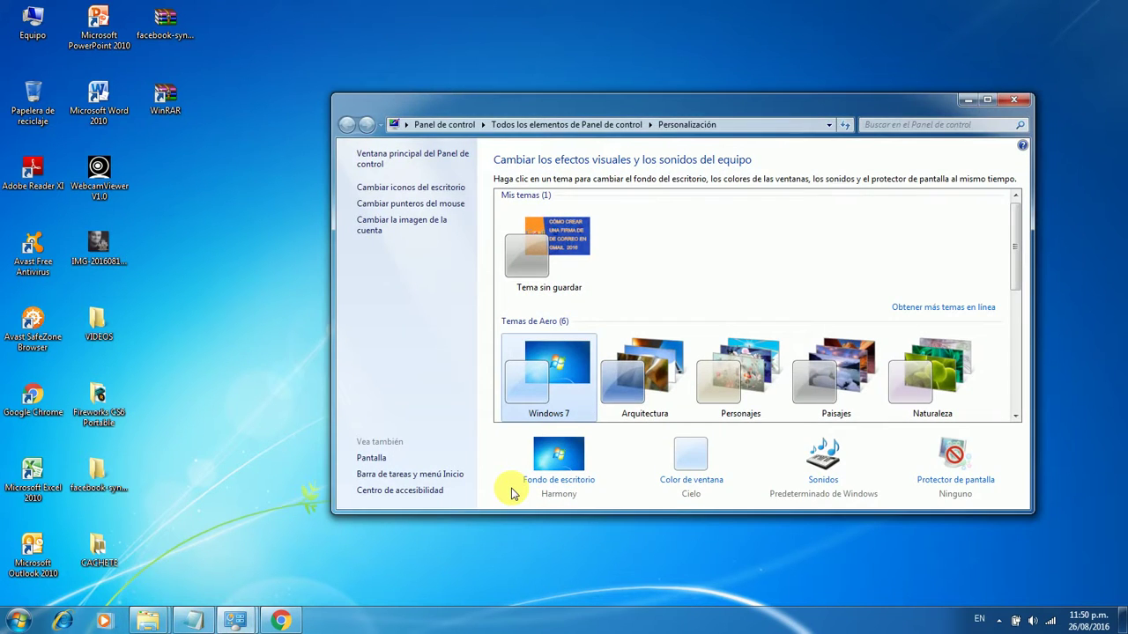
left_click(567, 464)
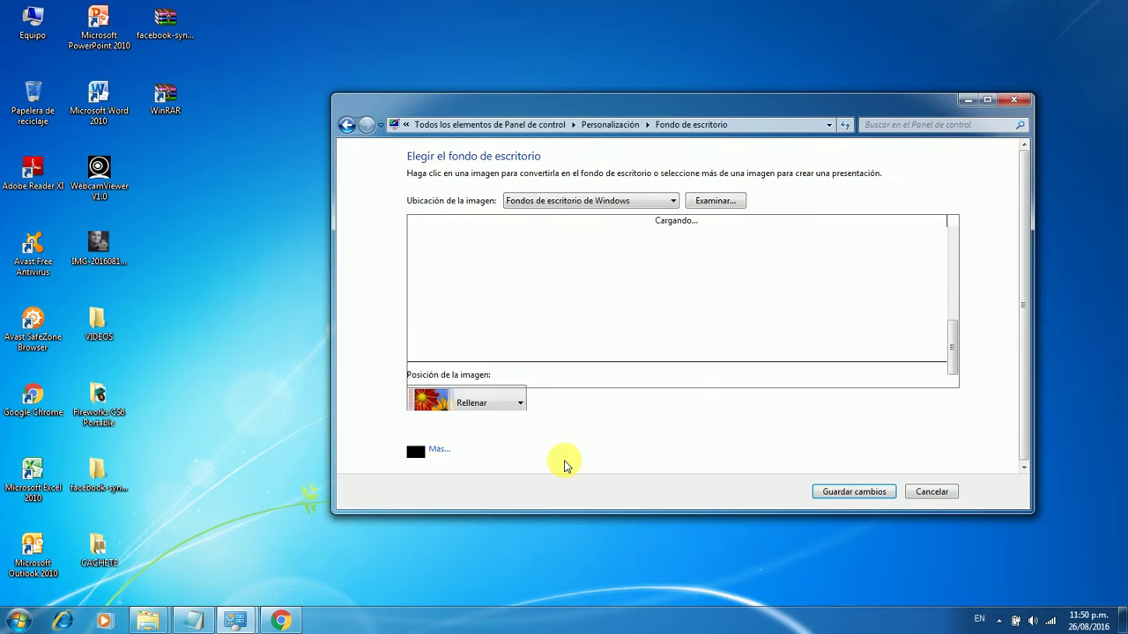
left_click_drag(956, 351, 957, 247)
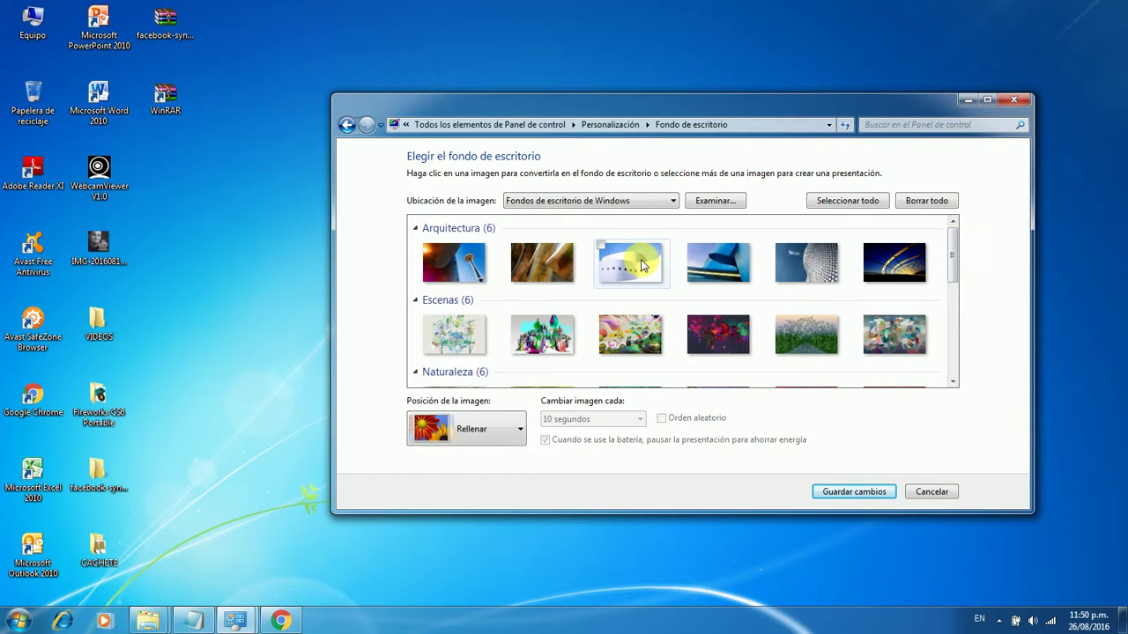
Try the white curved building and the disc-covered facade from the Arquitectura group as single desktop backgrounds
left_click(600, 250)
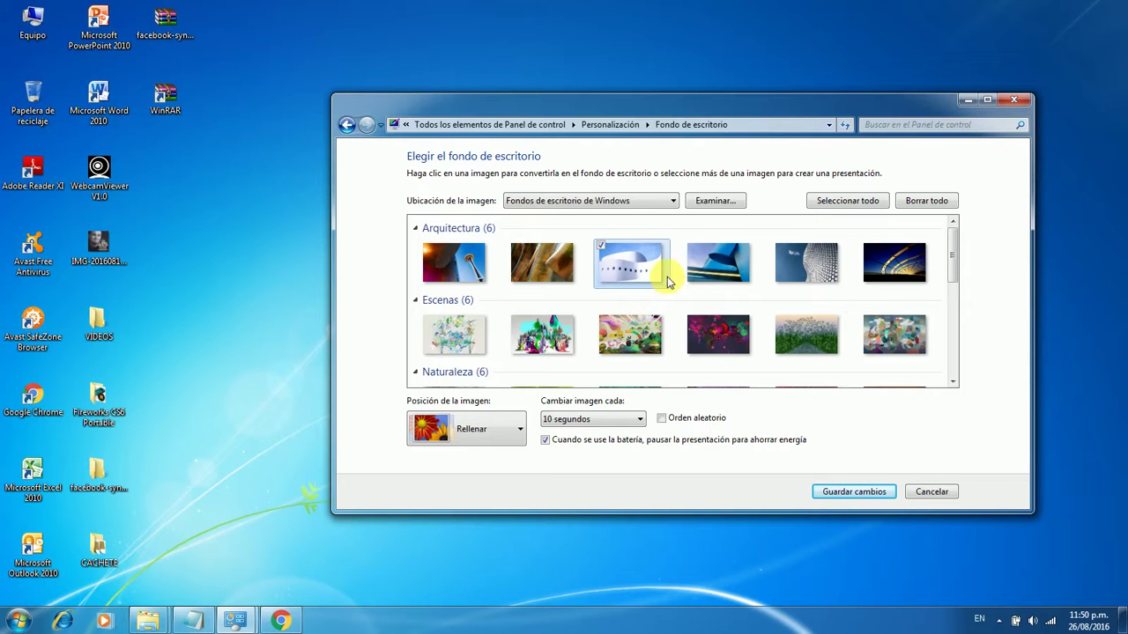
left_click(626, 266)
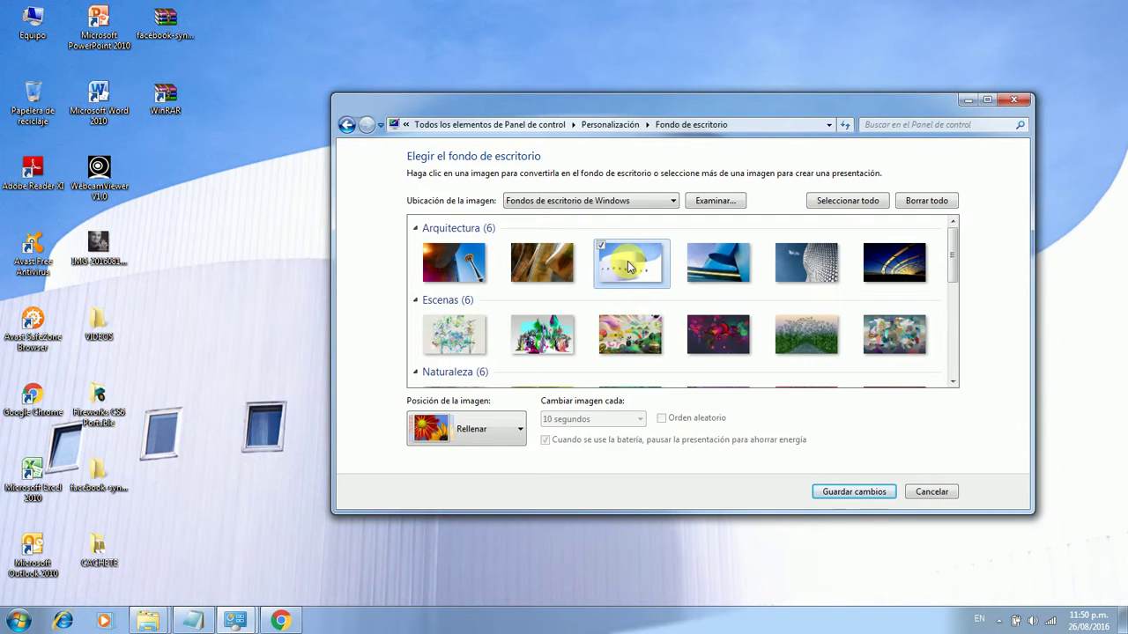
left_click(777, 248)
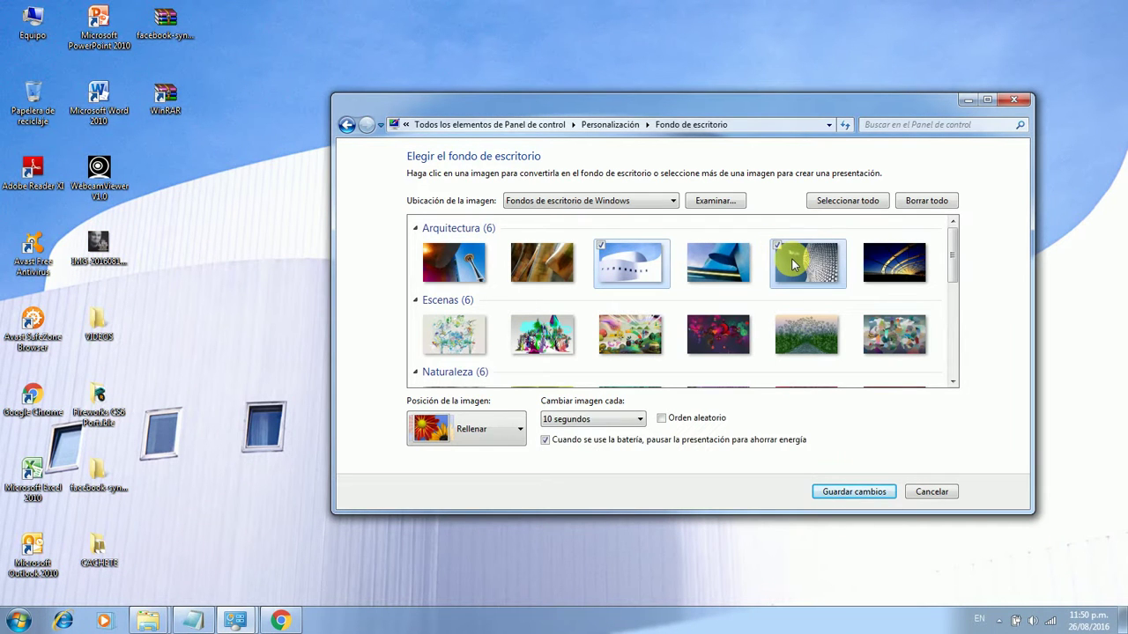
left_click(792, 263)
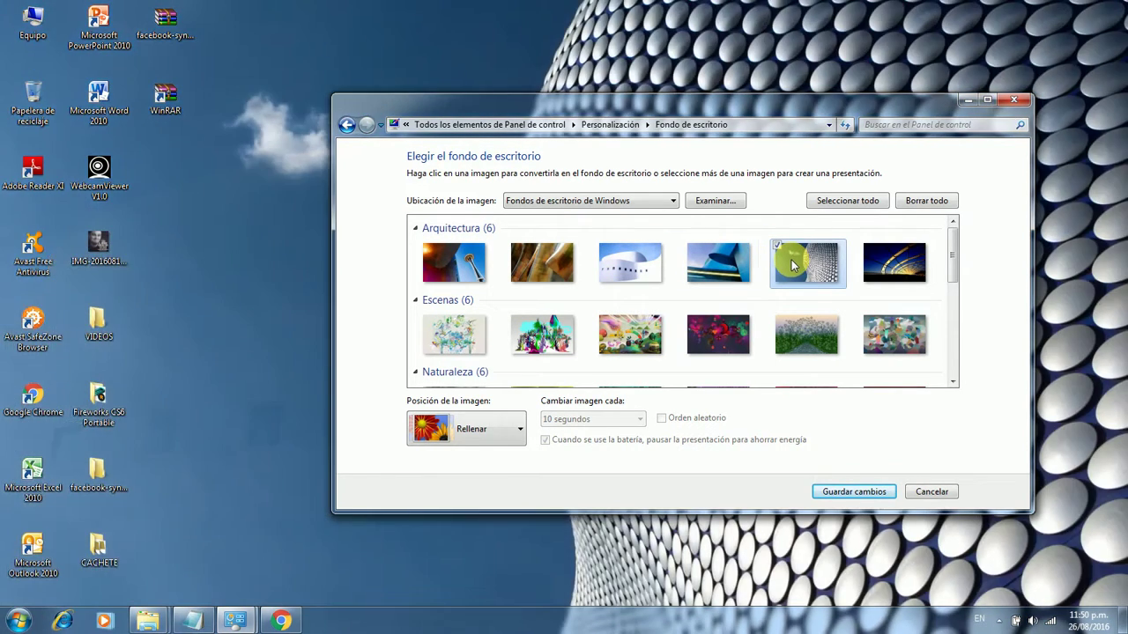
Add the white building and the blue building to the selected Arquitectura wallpaper as a slideshow, and view the available change intervals
left_click(602, 247)
left_click(690, 248)
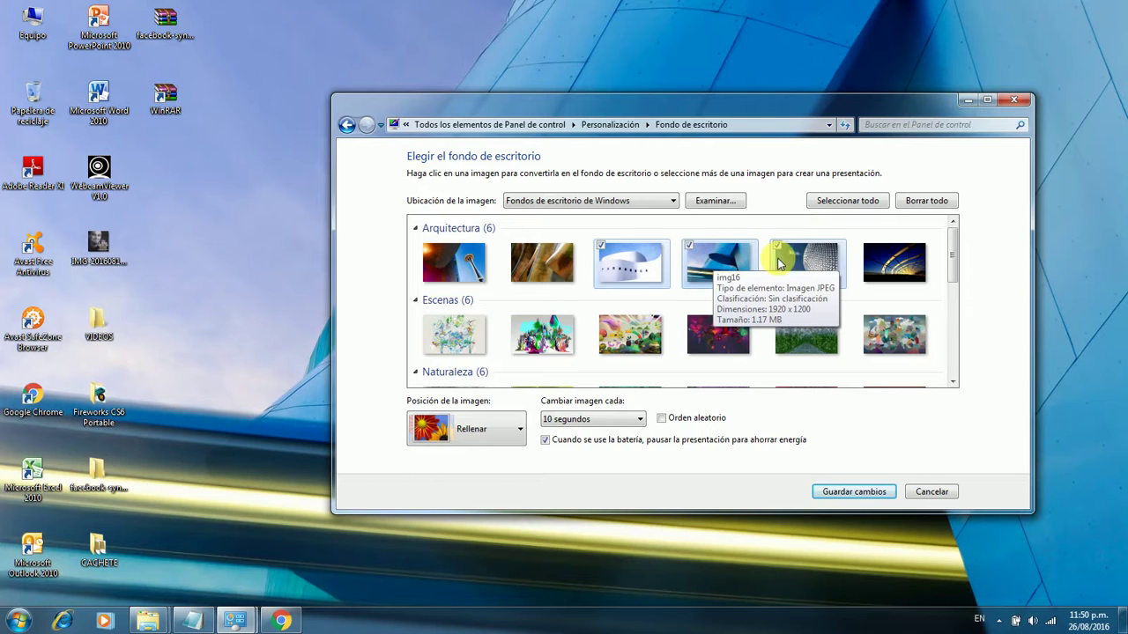
left_click(613, 421)
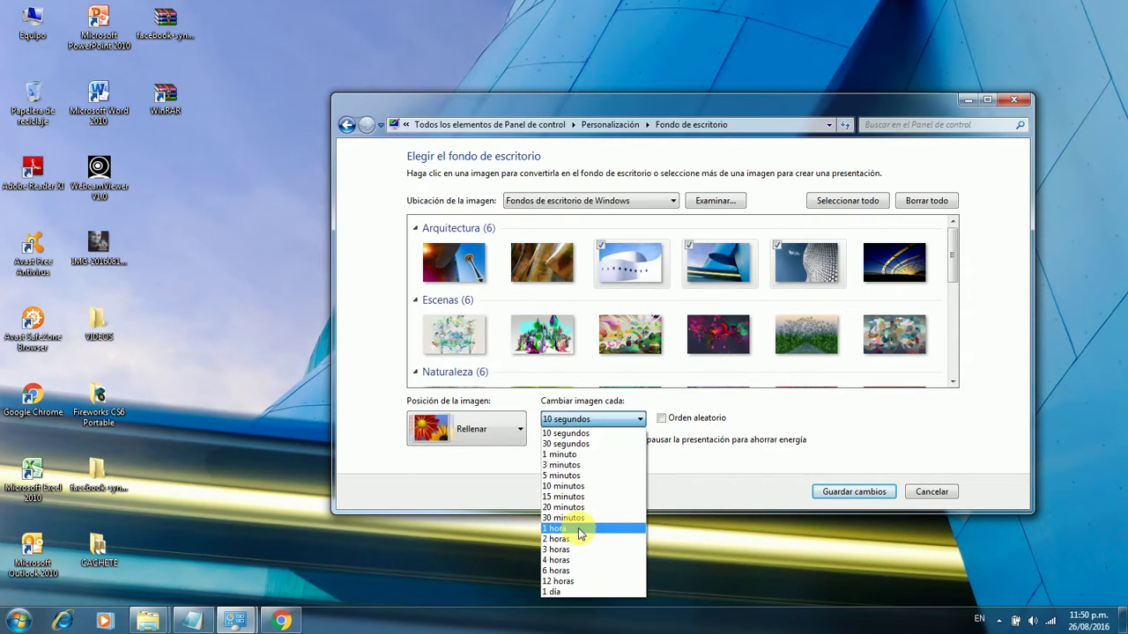
left_click(780, 420)
Try the Ajustar, Mosaico and Expandir picture positions, and set the picture position to Centro
left_click(499, 428)
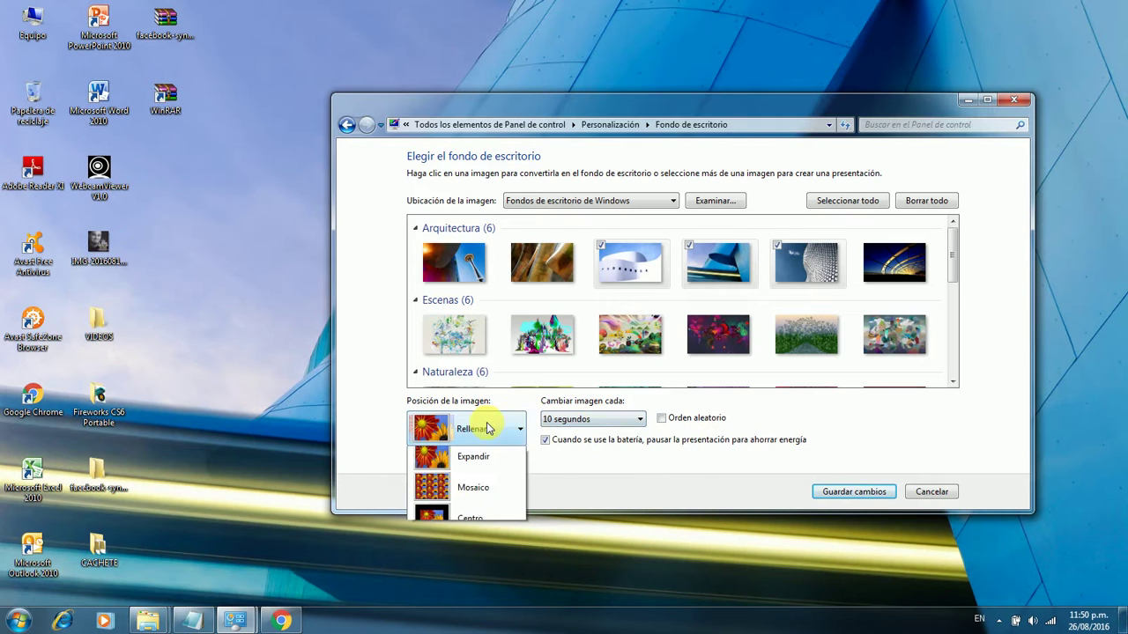
left_click(473, 496)
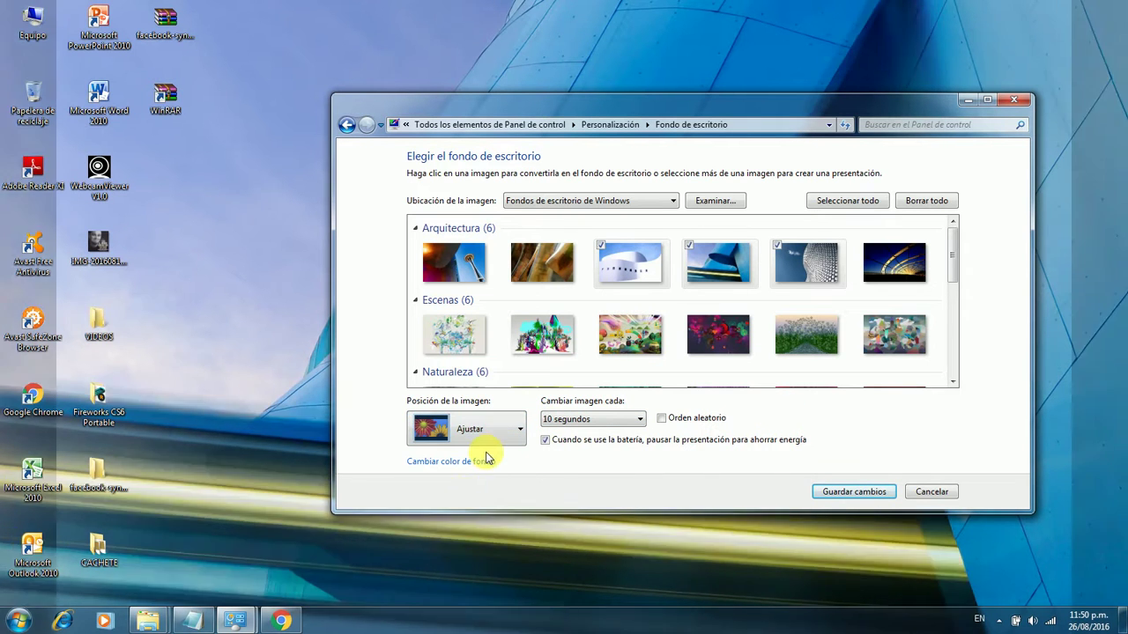
left_click(492, 438)
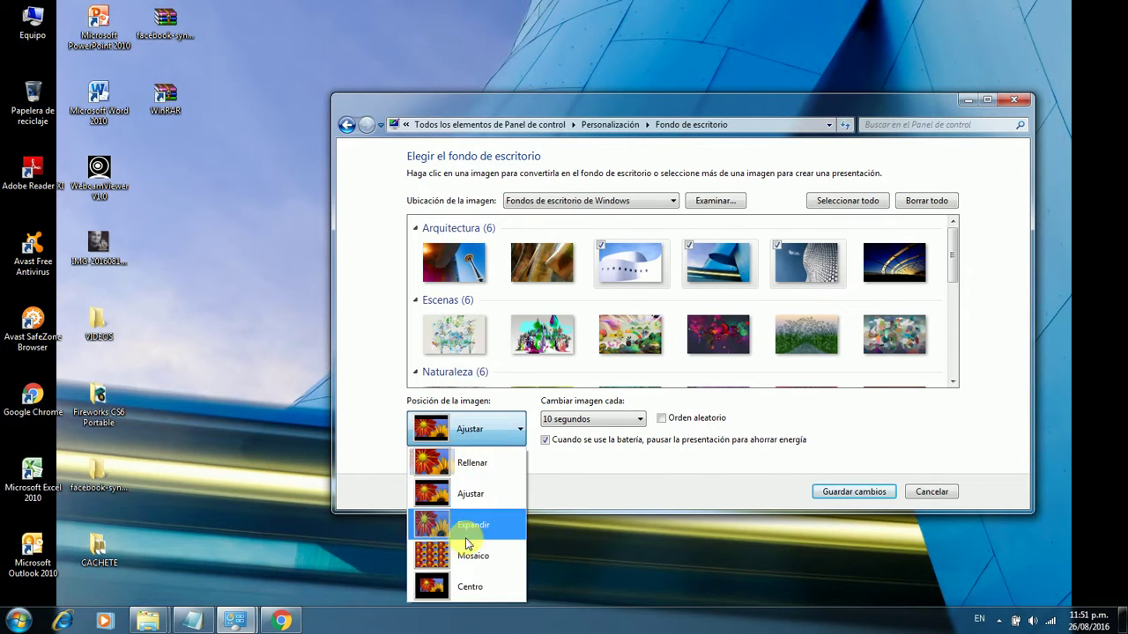
left_click(467, 553)
left_click(492, 435)
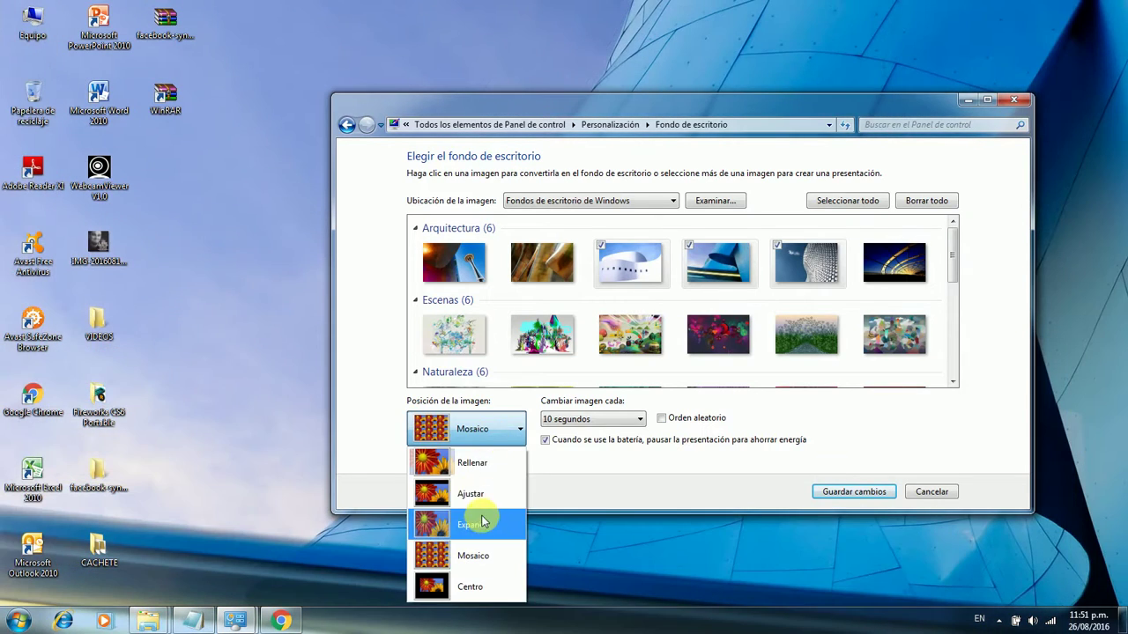
left_click(483, 525)
left_click(496, 426)
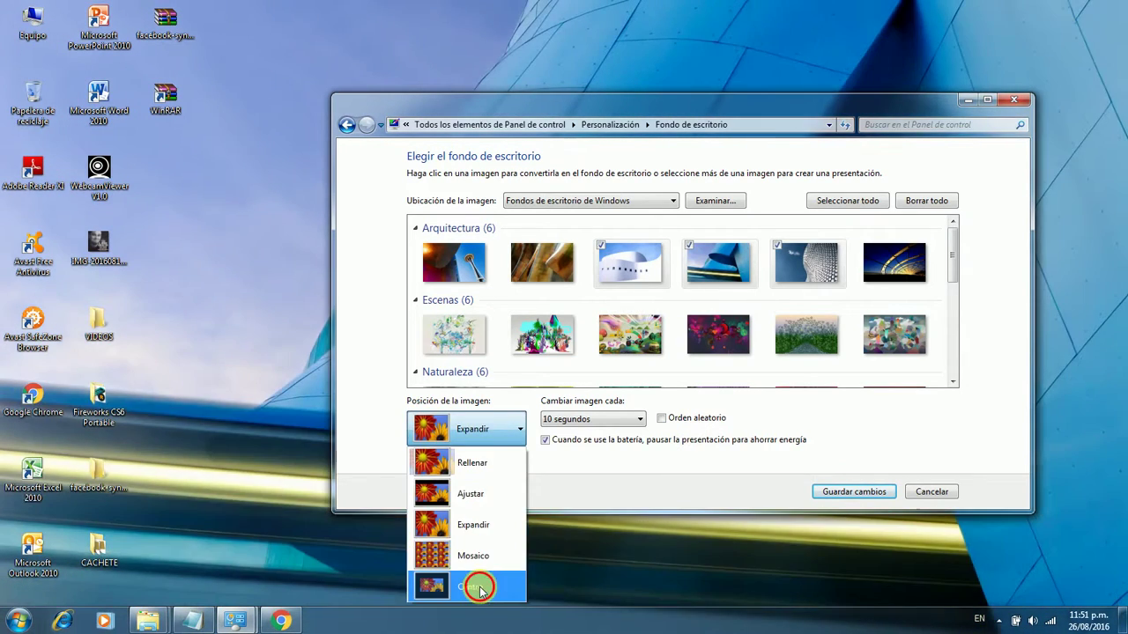
left_click(489, 585)
scroll(956, 251, "down", 4)
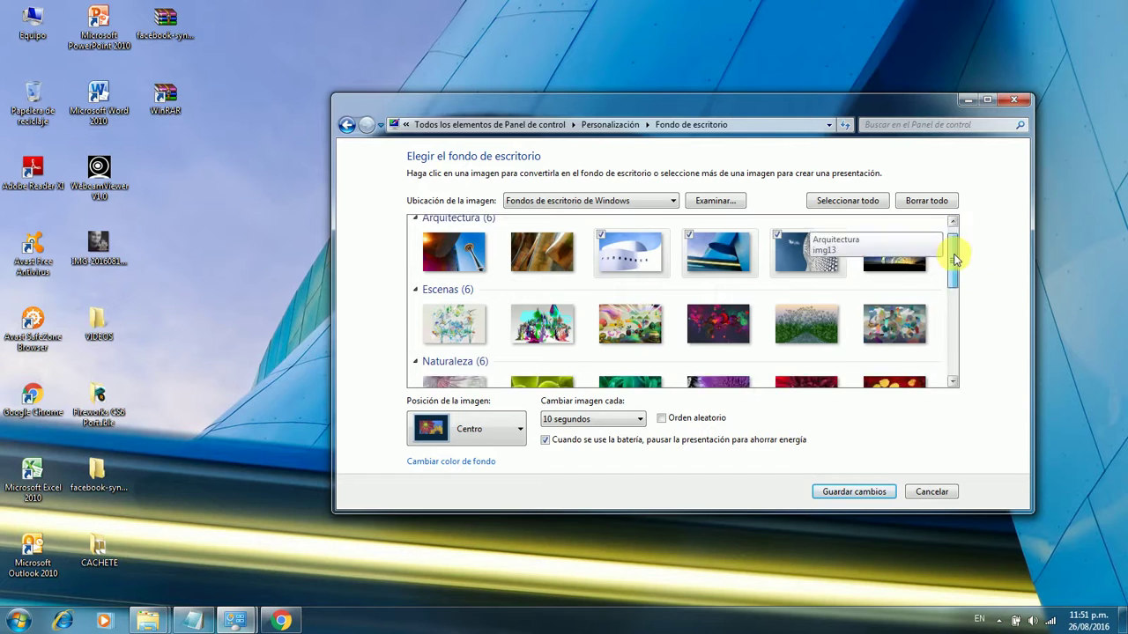
left_click_drag(956, 286, 955, 211)
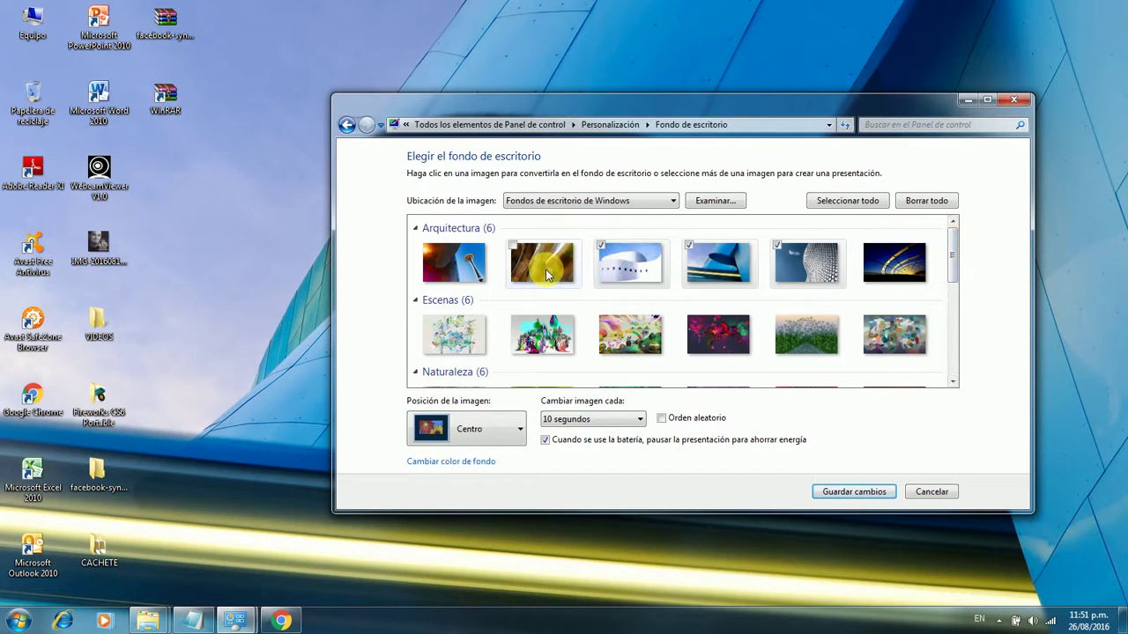
Switch the picture location to Fotografías con mejor clasificación and deselect every sample image except the tulips
left_click(581, 201)
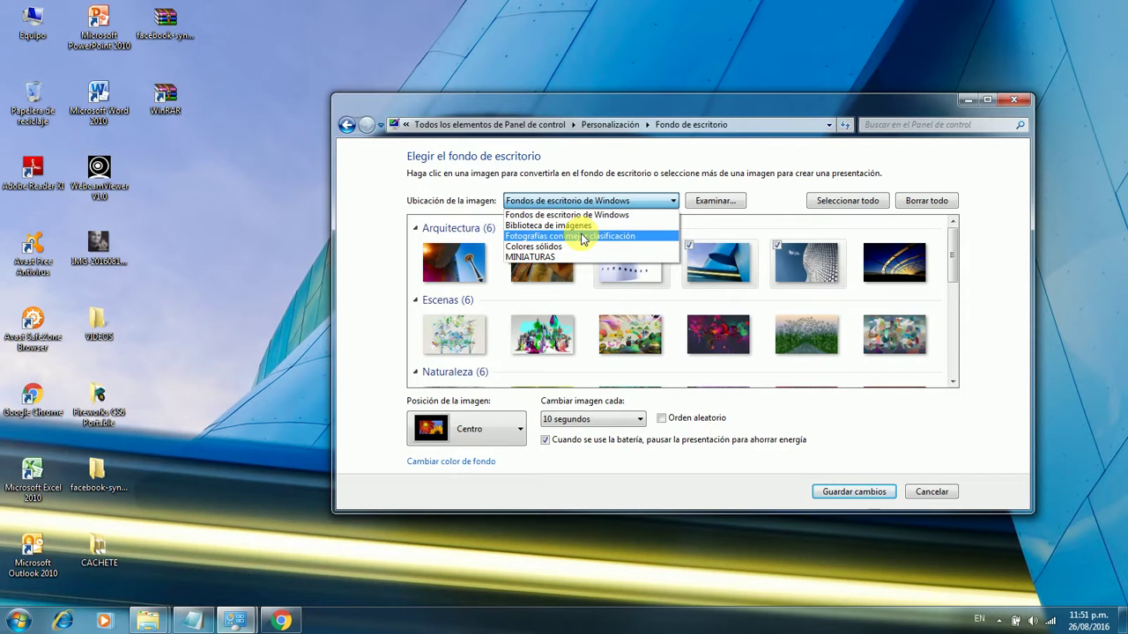
left_click(582, 238)
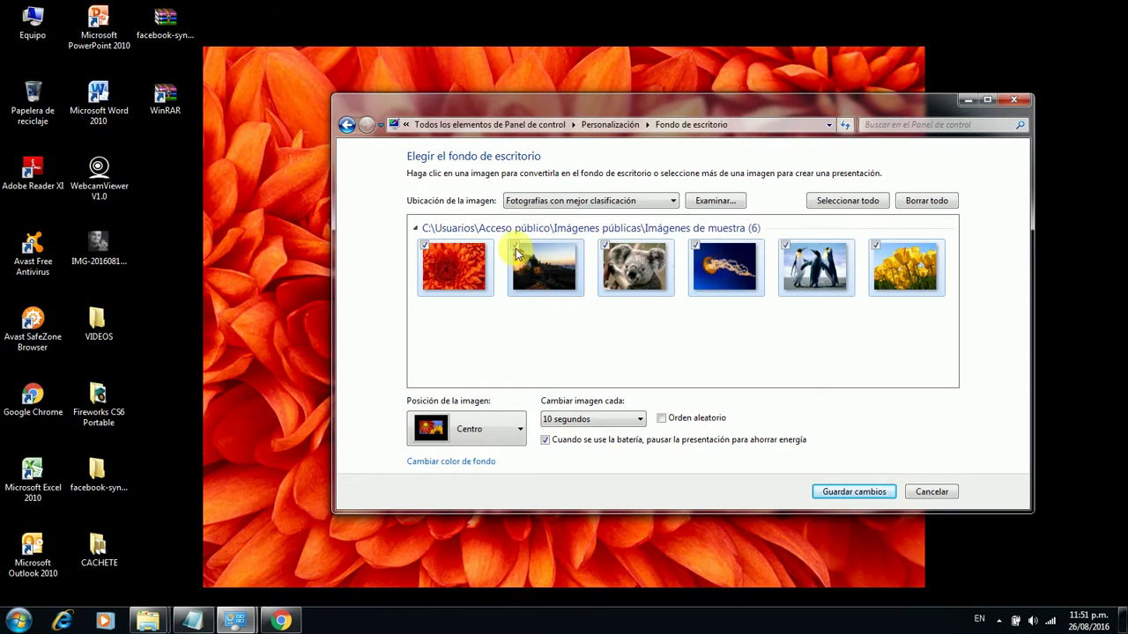
left_click(515, 247)
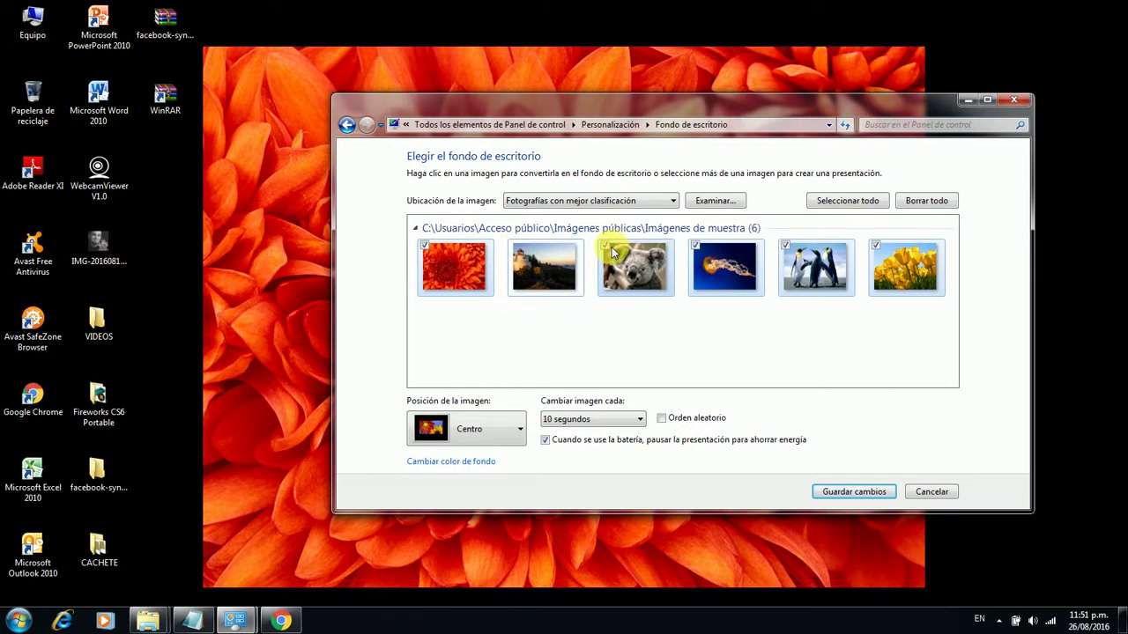
left_click(696, 250)
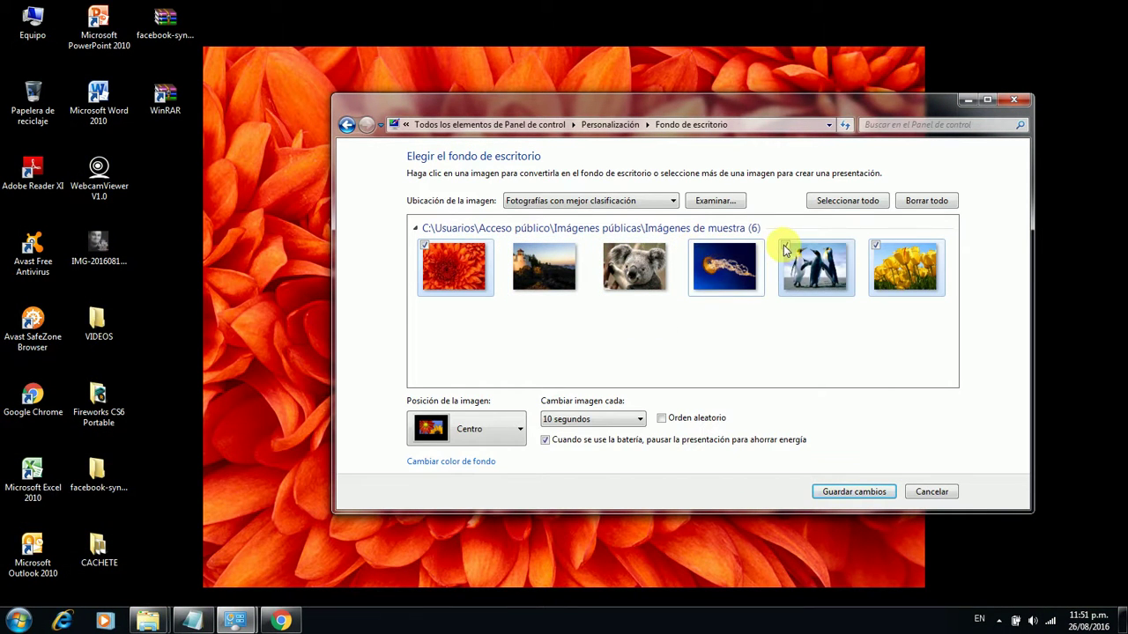
left_click(785, 246)
left_click(425, 247)
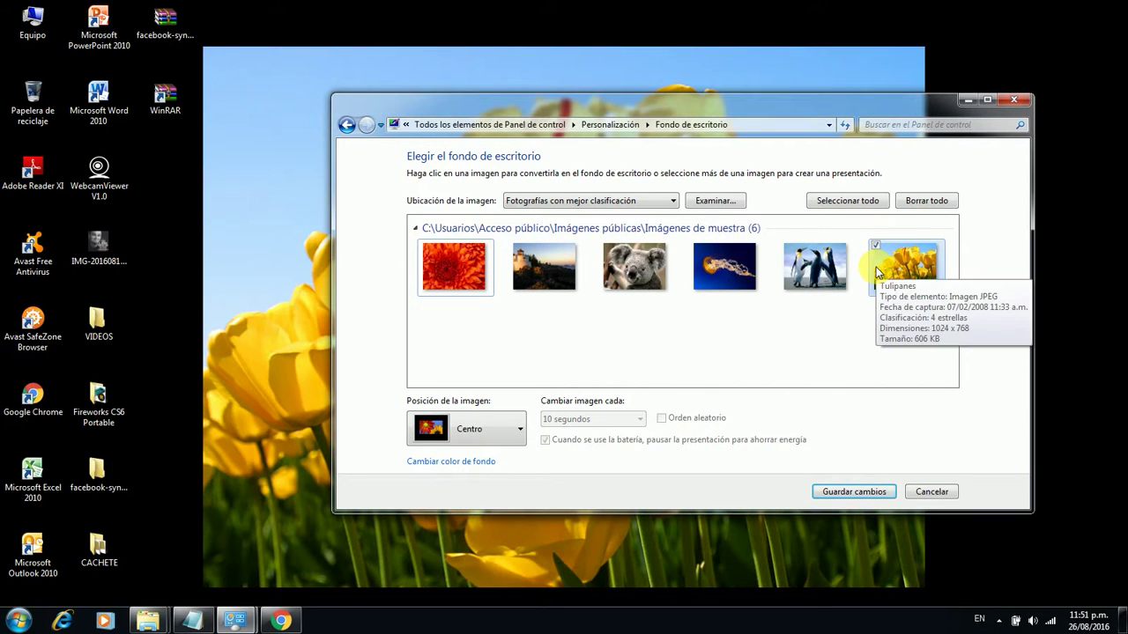
Add the penguins picture to the tulips in the background slideshow and move the settings window to view the desktop
left_click(786, 247)
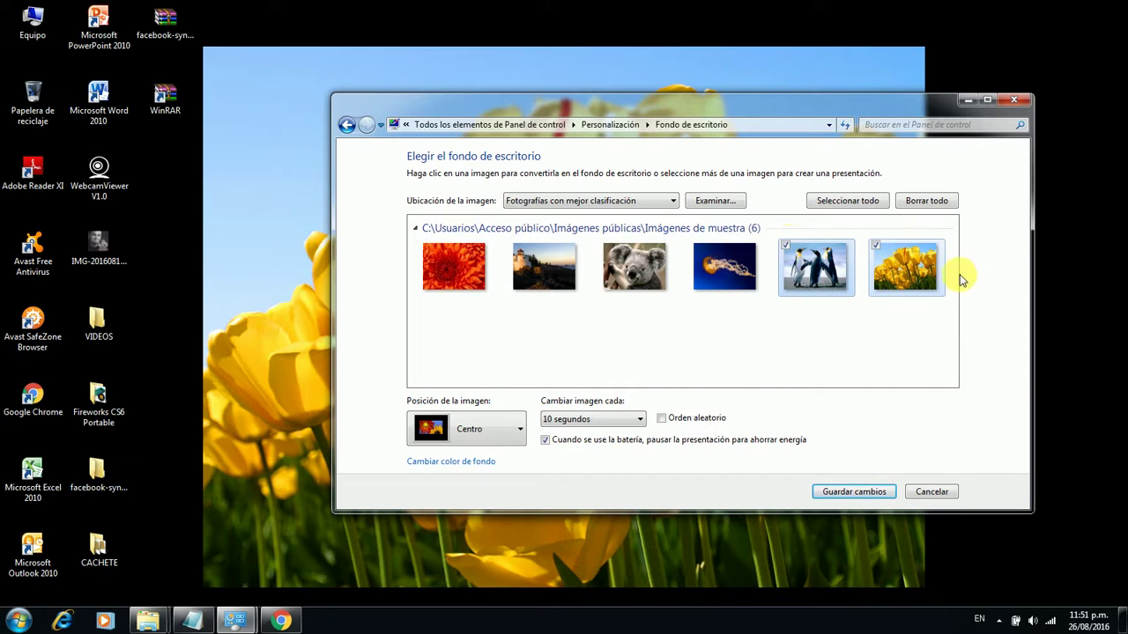
left_click(905, 263)
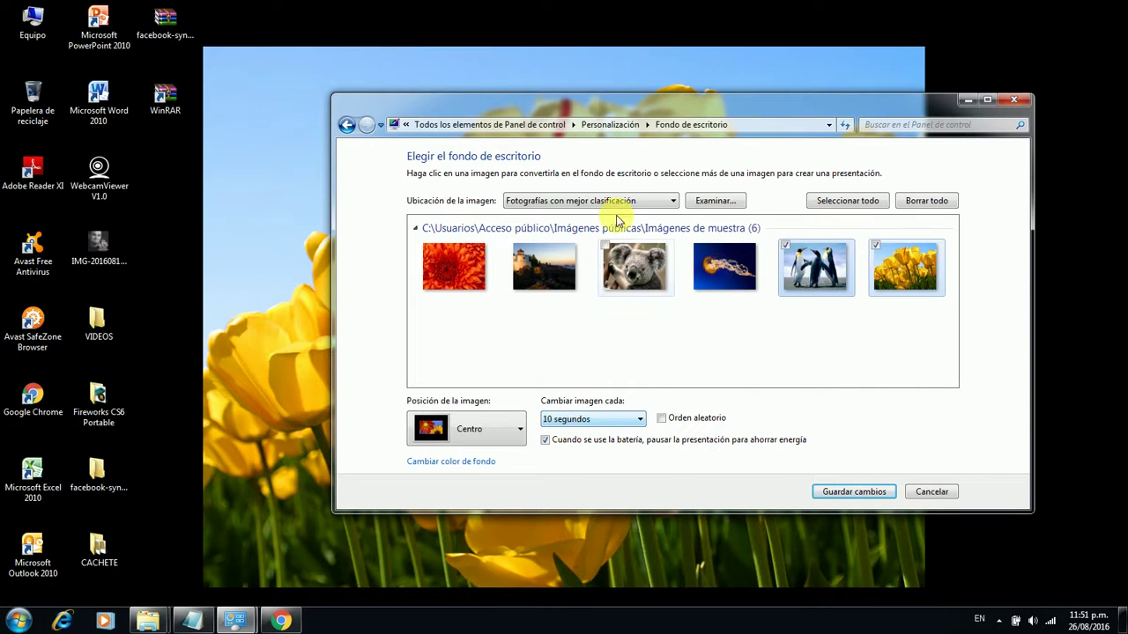
left_click_drag(617, 120, 662, 121)
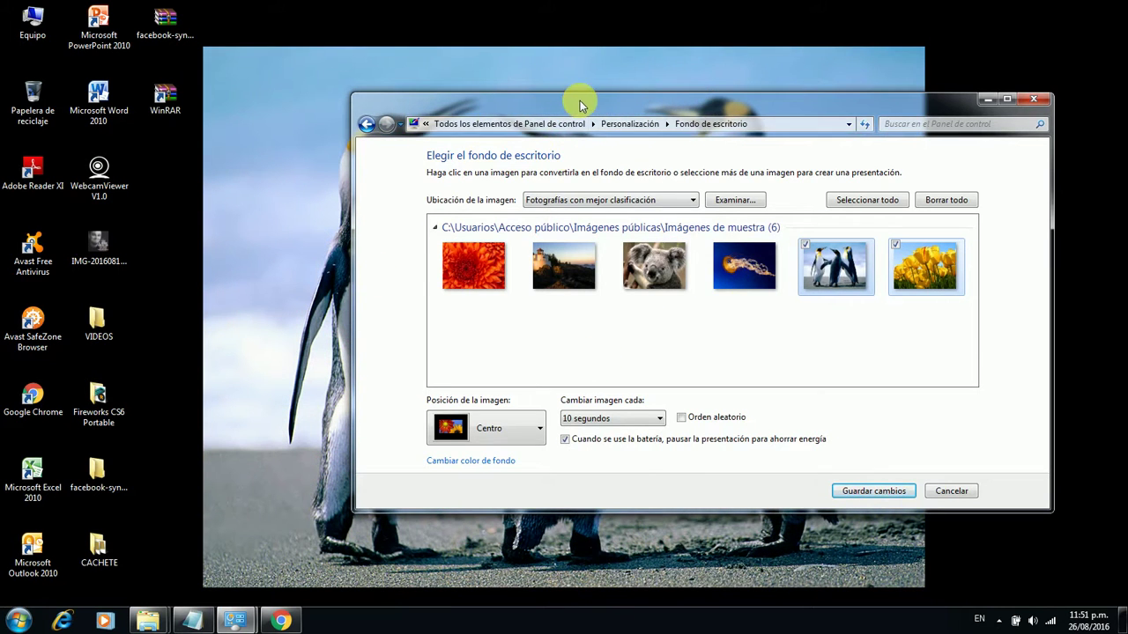
left_click_drag(577, 104, 523, 100)
Switch the picture location to Colores sólidos, preview grey, yellow, olive and light blue backgrounds, and set the desktop to orange
left_click(557, 199)
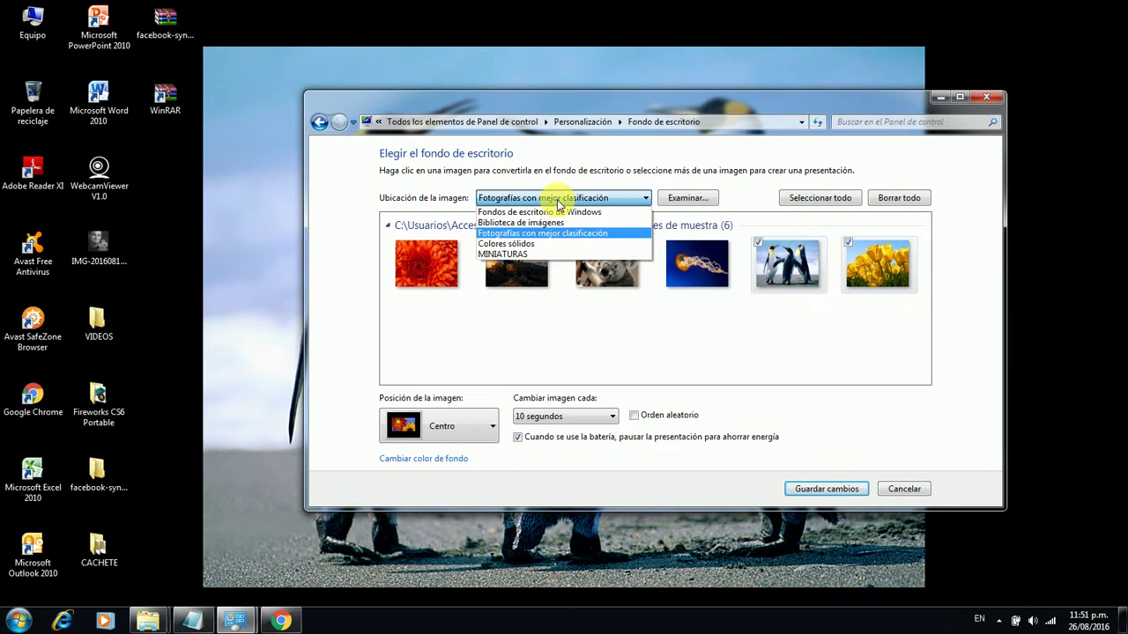
left_click(542, 244)
left_click(527, 252)
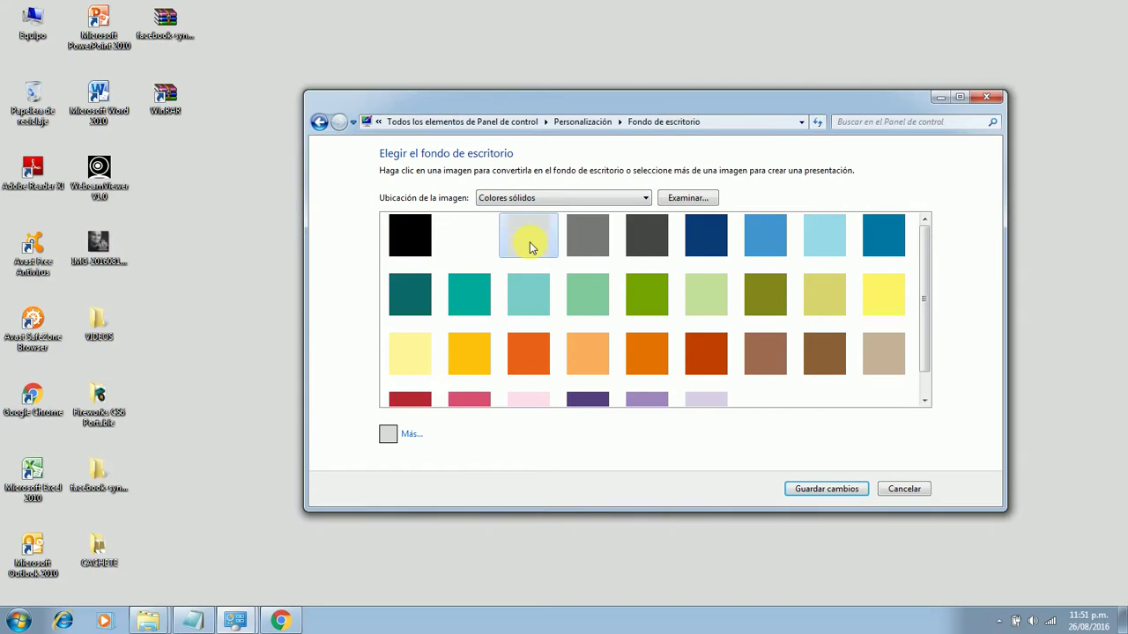
left_click(589, 235)
left_click(864, 298)
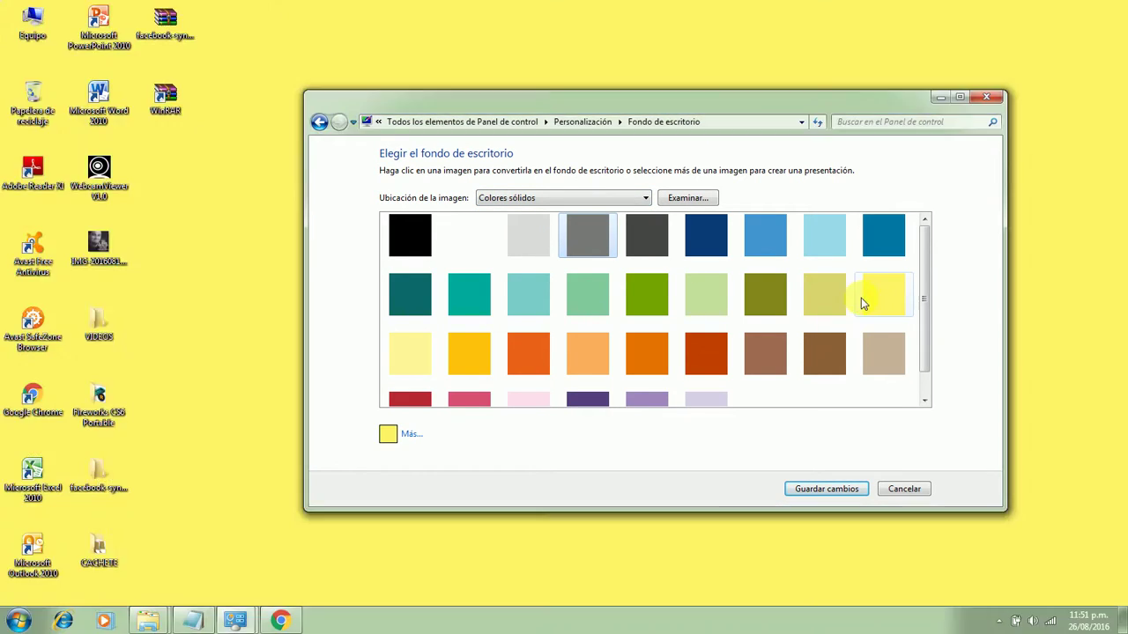
left_click(780, 297)
left_click(819, 292)
left_click(831, 231)
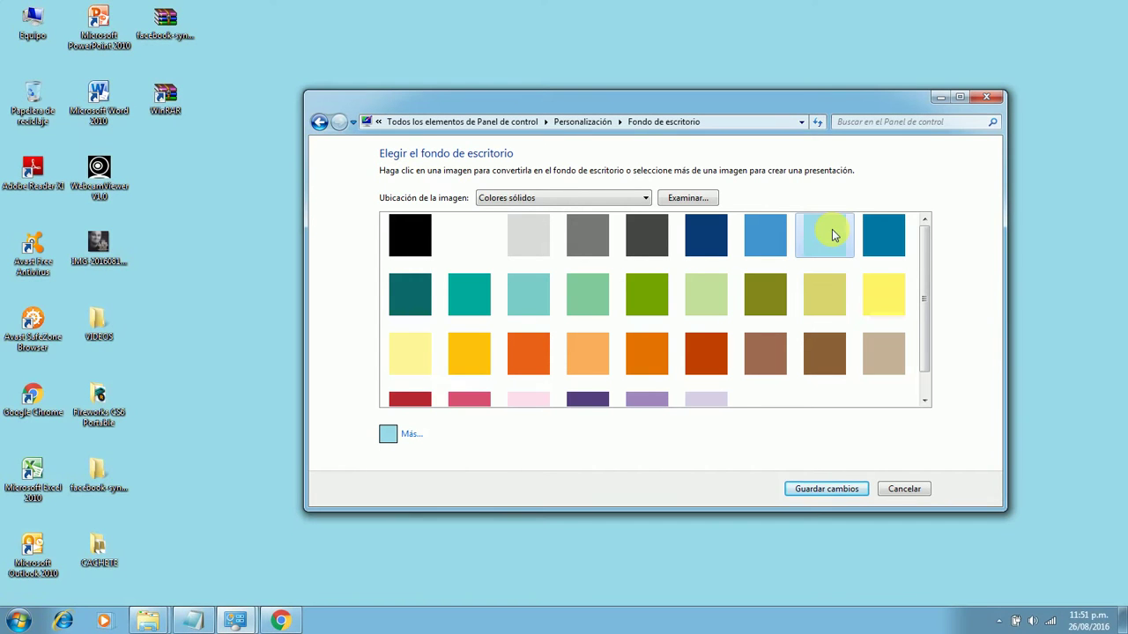
left_click_drag(620, 121, 589, 111)
left_click(617, 352)
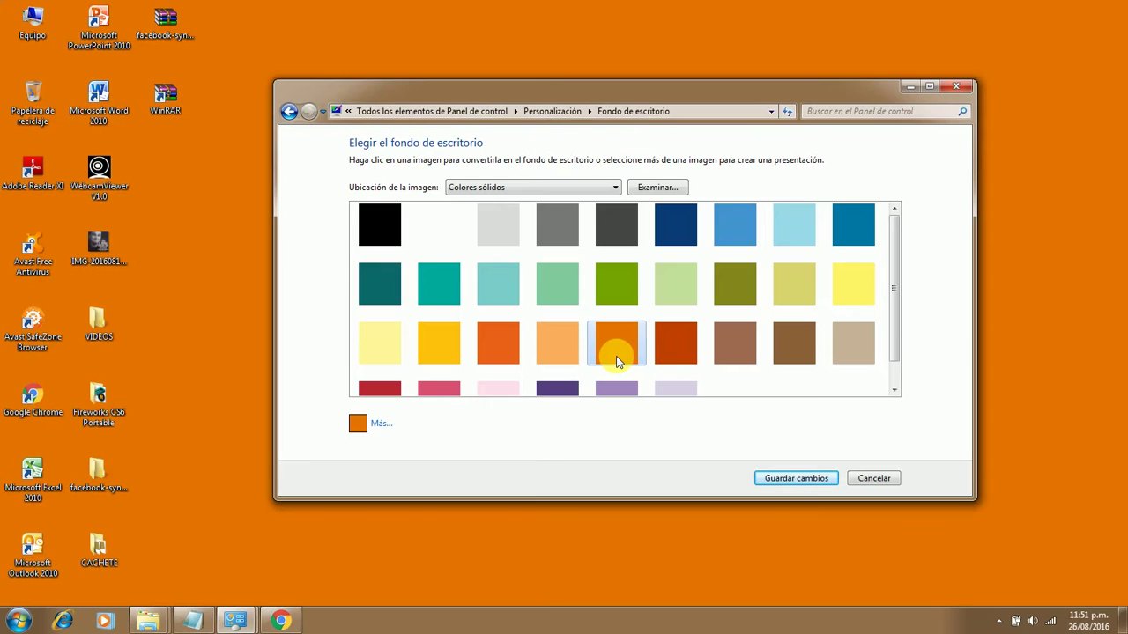
Switch the picture location to the MINIATURAS folder, select all its images, and clear the whole selection
left_click(563, 190)
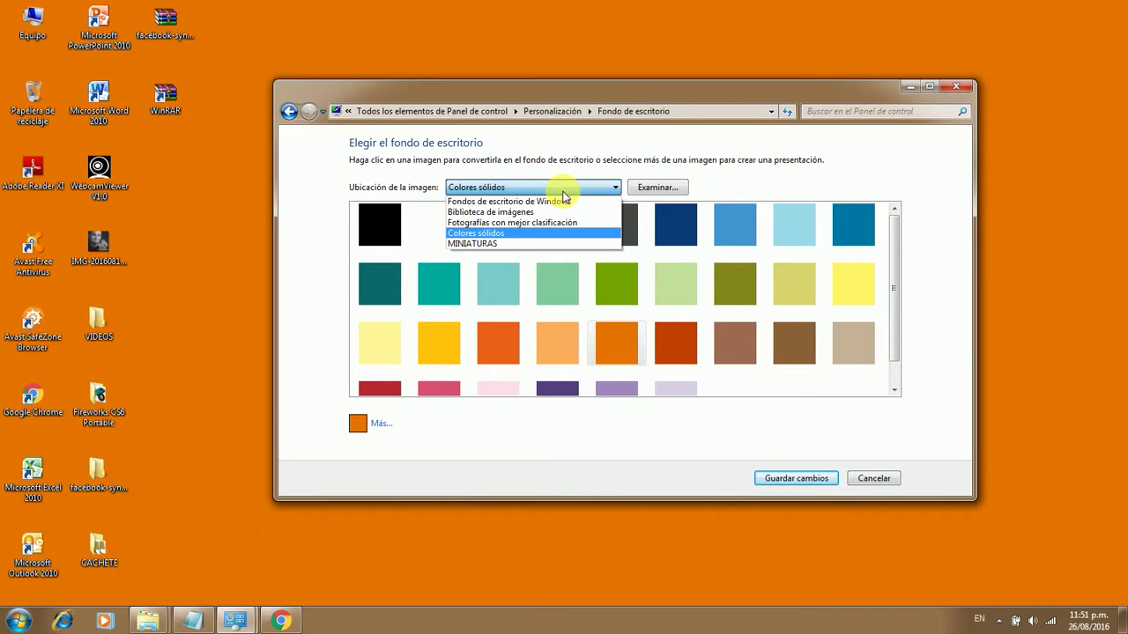
left_click(550, 246)
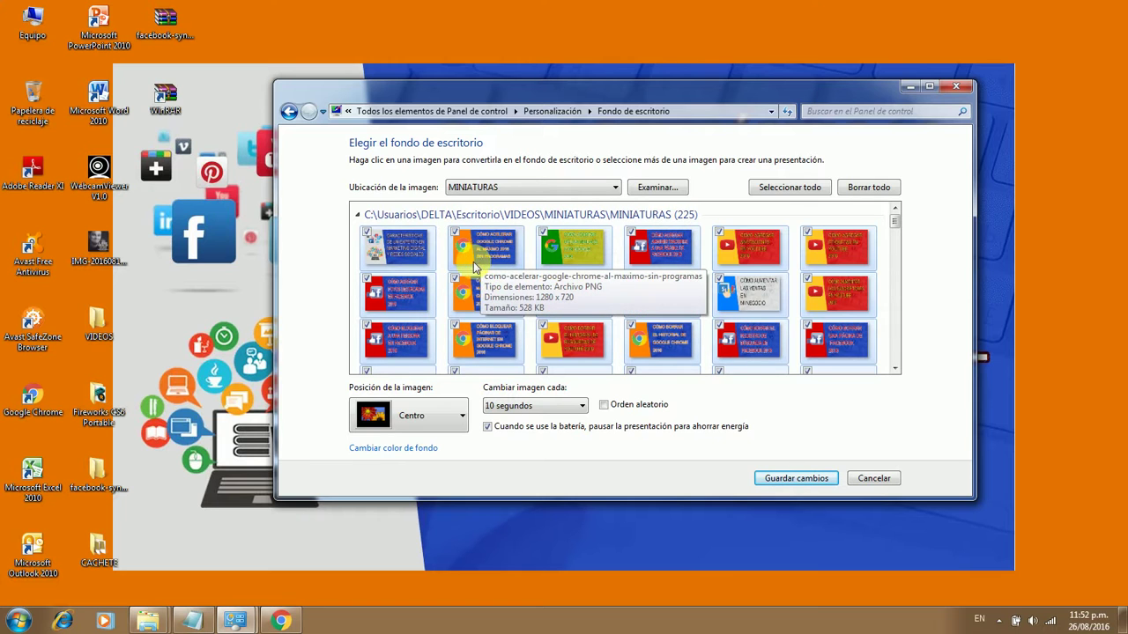
left_click(788, 189)
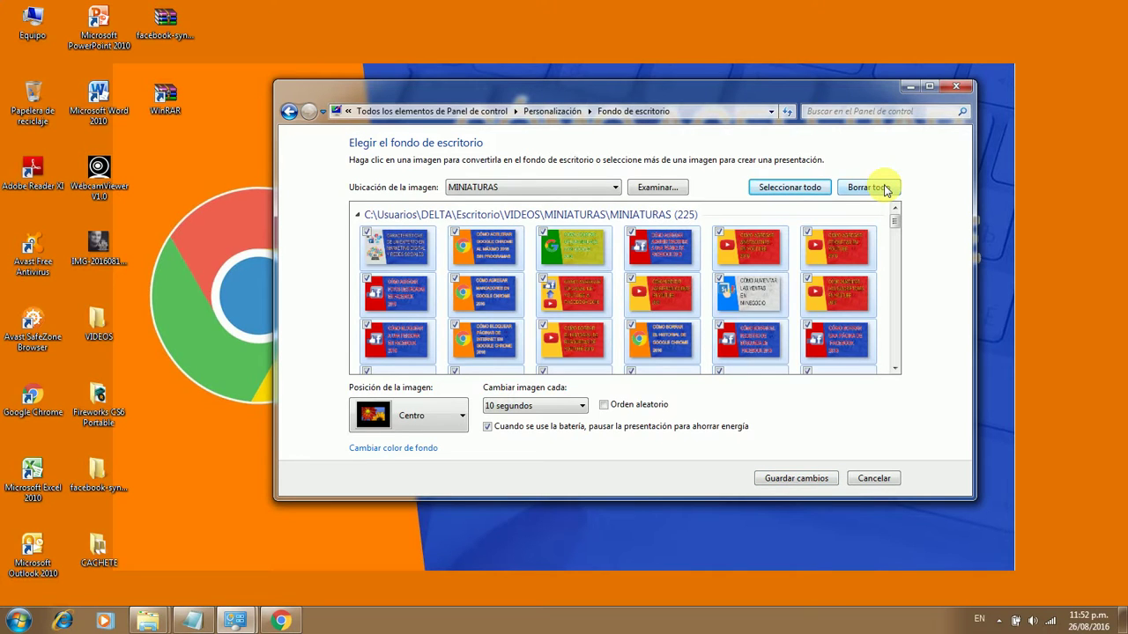
left_click(883, 188)
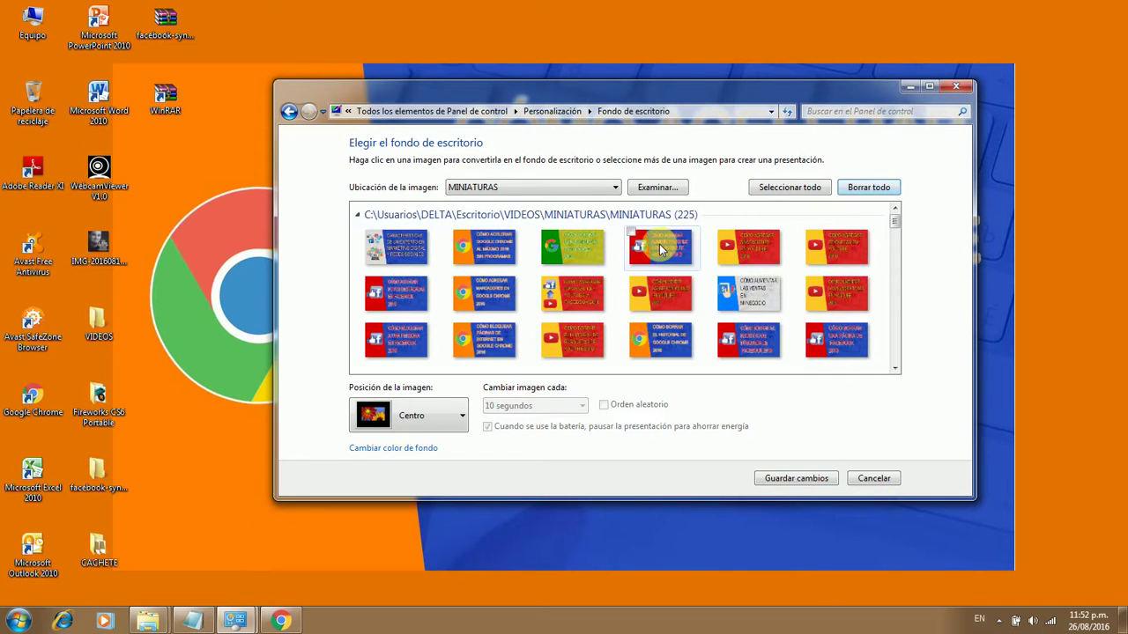
Select the green Google thumbnail and the neighbouring red and blue Facebook administrators thumbnail for the background slideshow
left_click(568, 242)
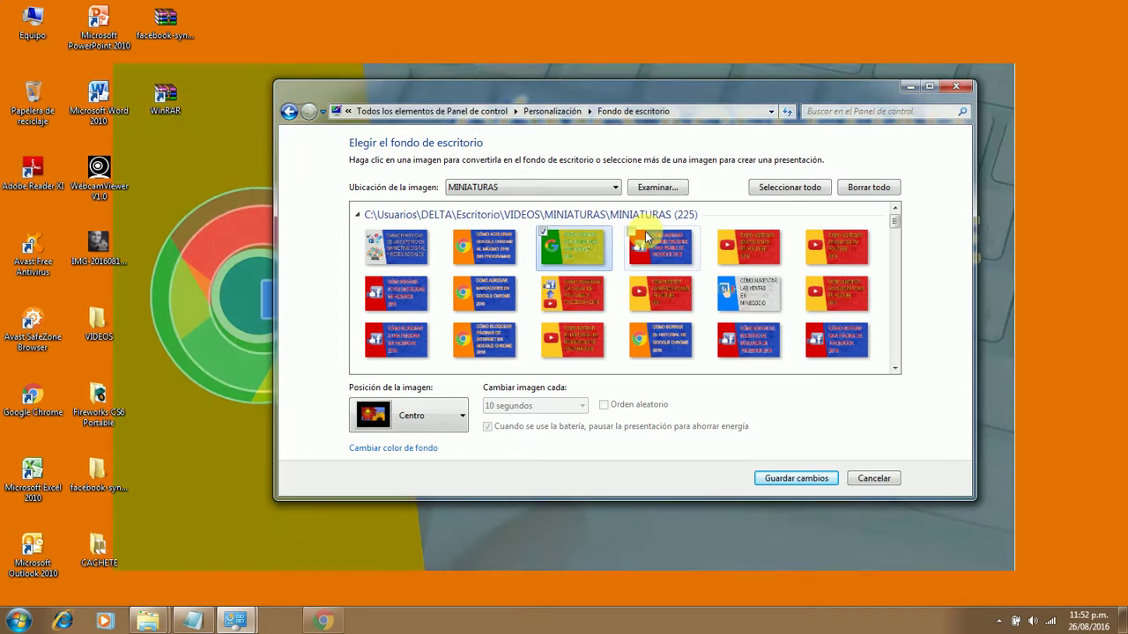
left_click(632, 234)
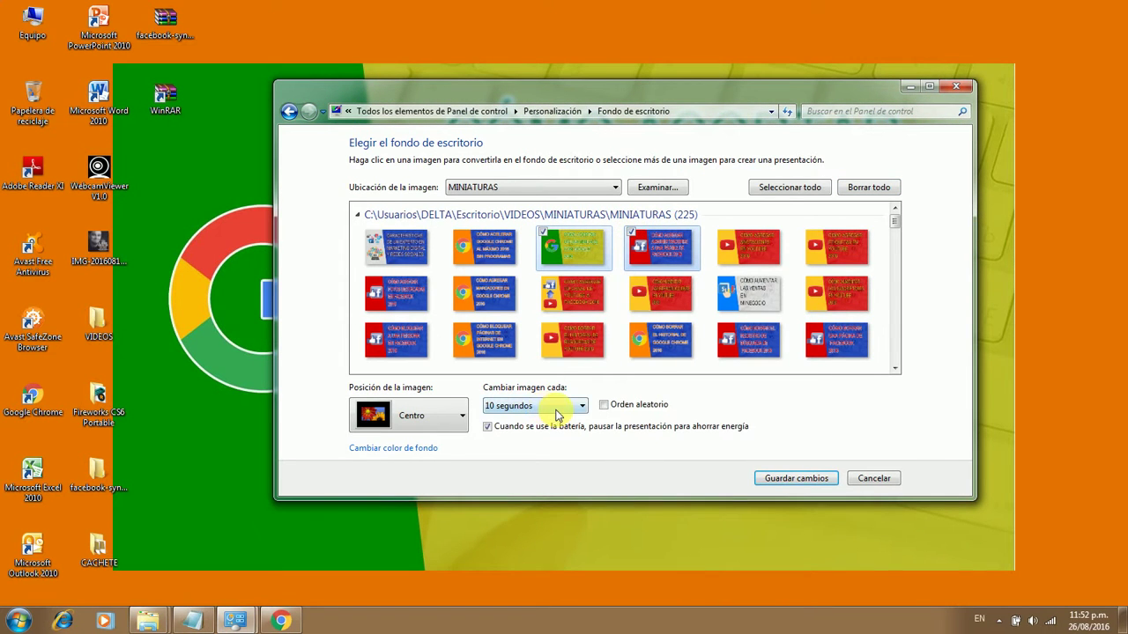
Preview the image positions Mosaico, Expandir, Ajustar and Rellenar, and return the position to Centro
left_click(455, 426)
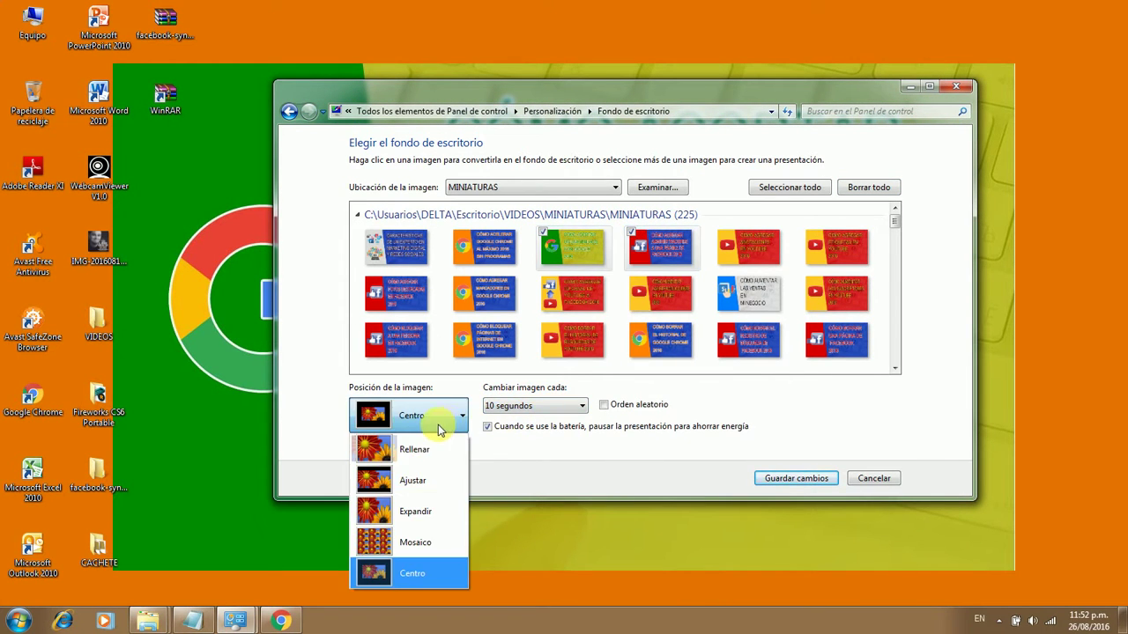
left_click(426, 534)
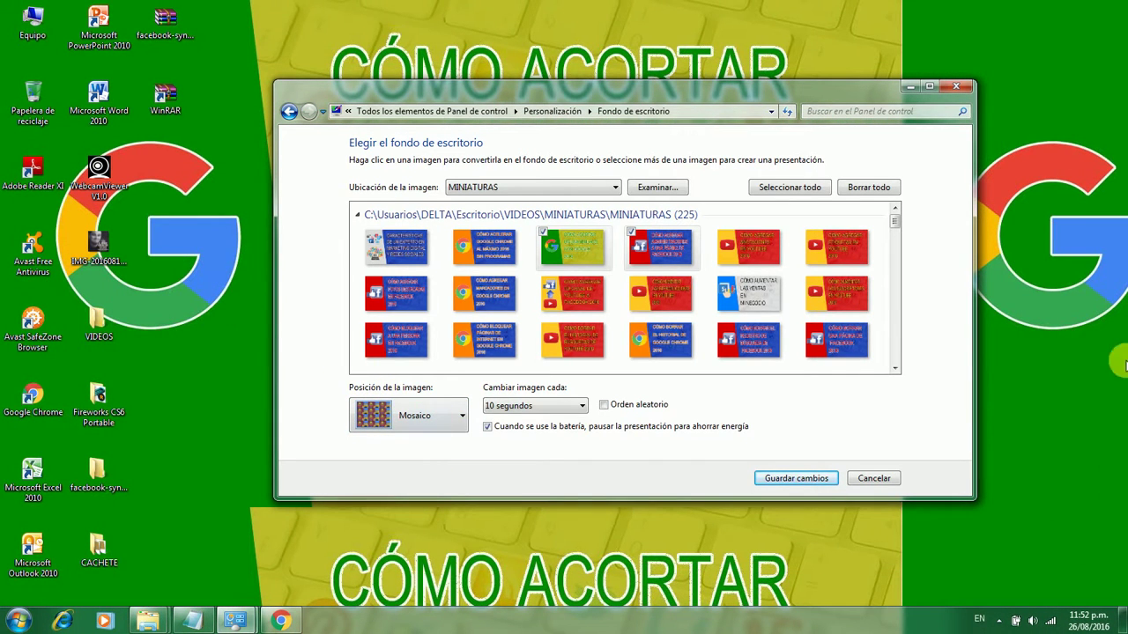
left_click(418, 416)
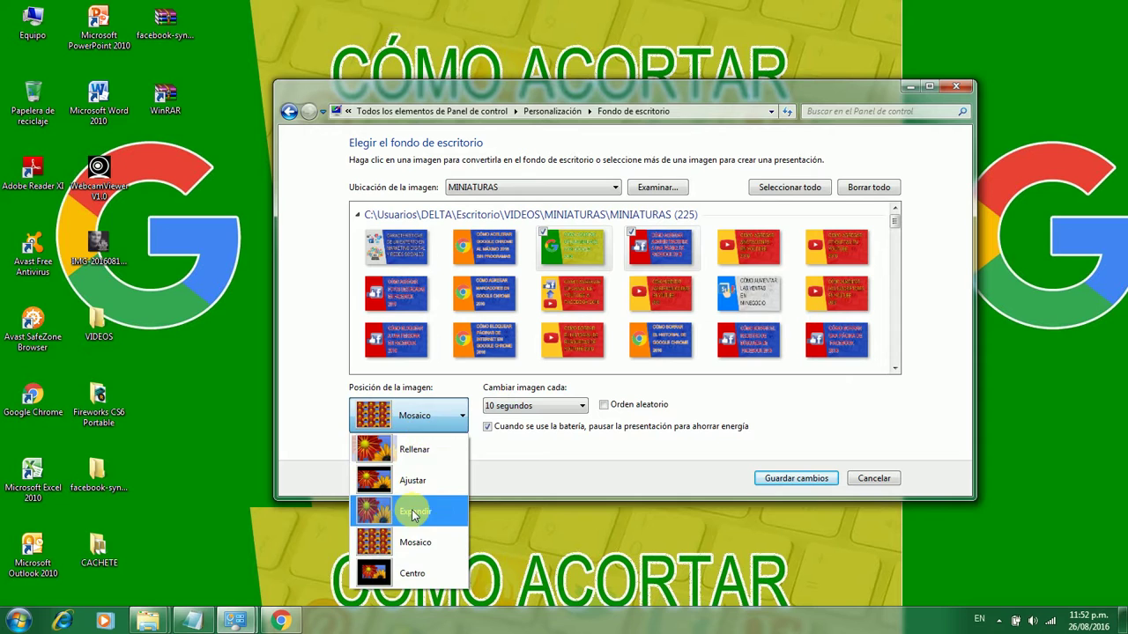
left_click(411, 510)
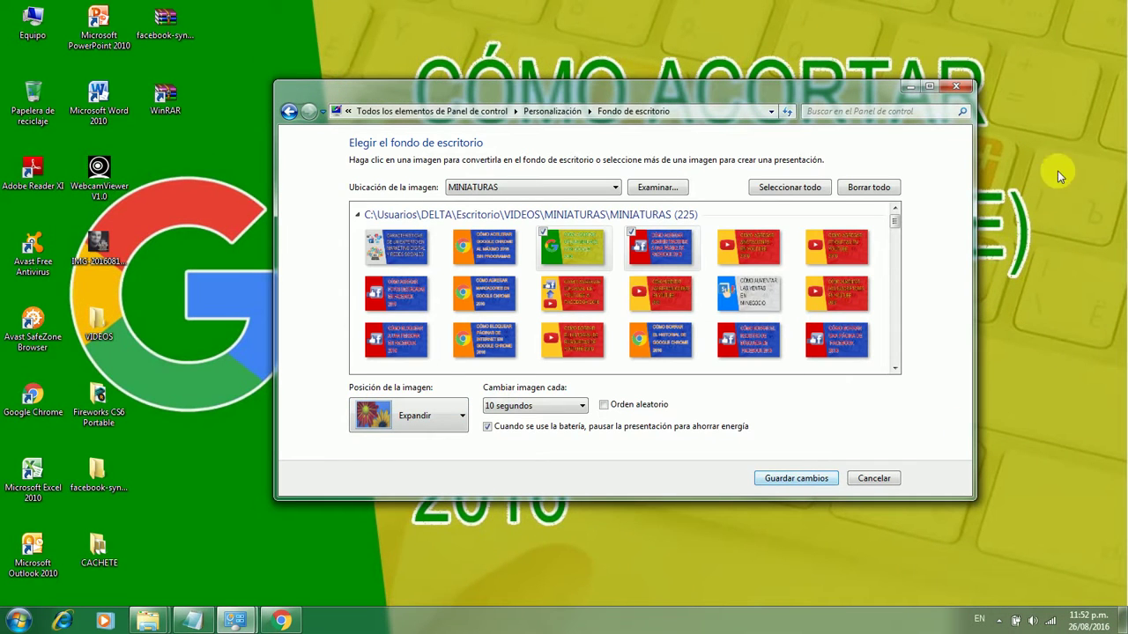
left_click(423, 420)
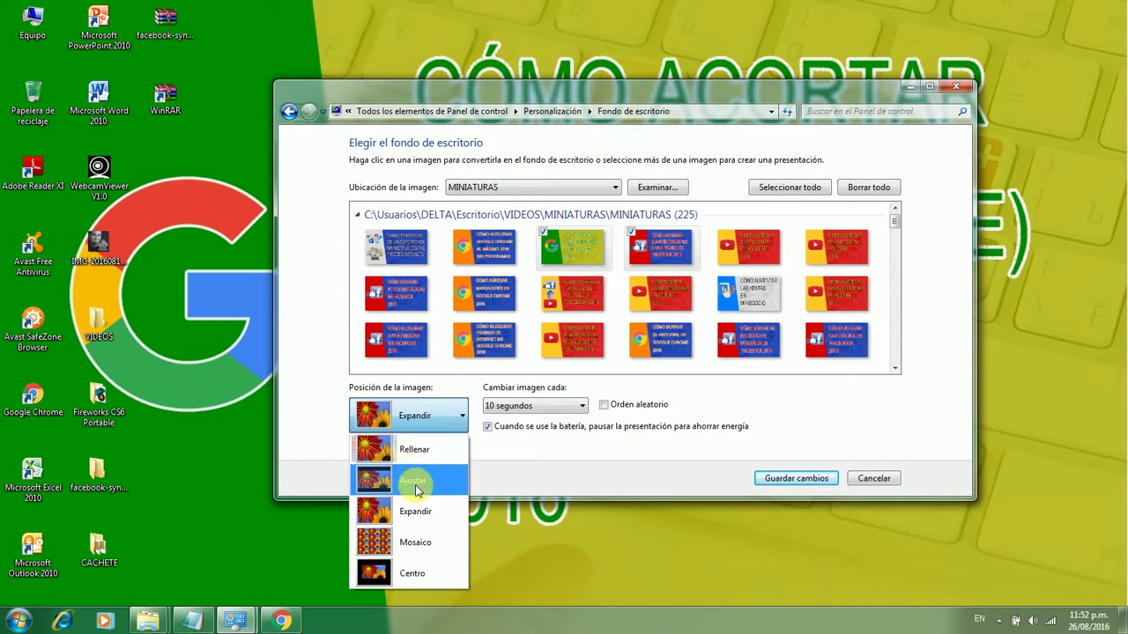
left_click(414, 480)
left_click(418, 421)
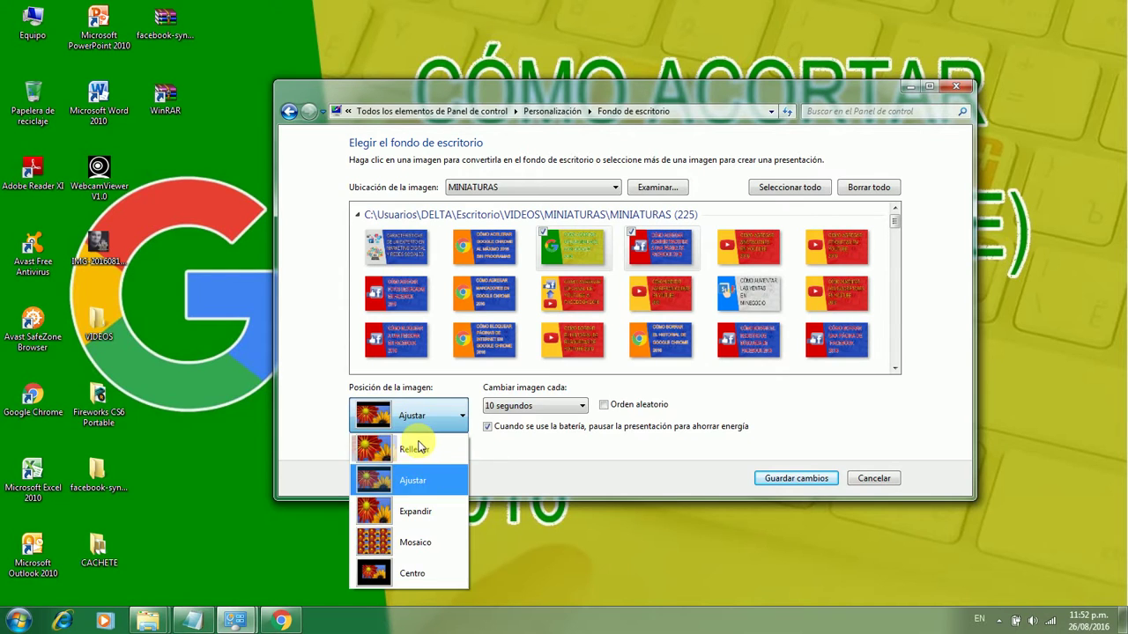
left_click(410, 448)
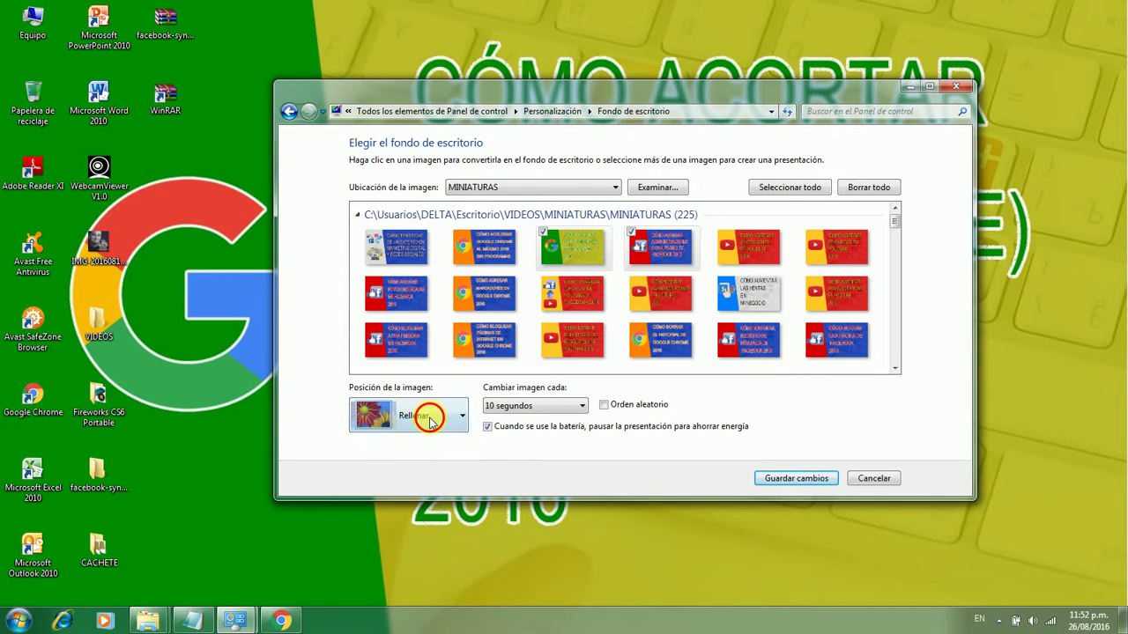
left_click(430, 422)
left_click(432, 568)
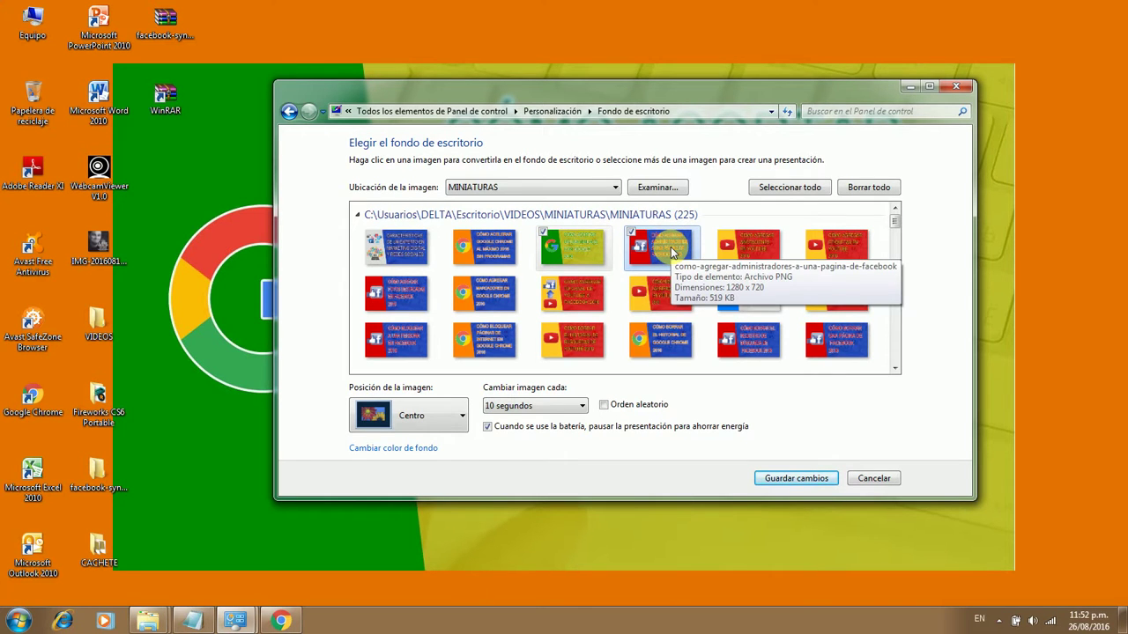
Browse to the ICONOS folder inside VIDEOS and load it as the picture location
mouse_move(652, 95)
left_mouse_down()
mouse_move(750, 93)
mouse_move(872, 143)
mouse_move(782, 271)
mouse_move(832, 344)
mouse_move(780, 171)
mouse_move(697, 51)
mouse_move(725, 93)
mouse_move(750, 102)
mouse_move(738, 122)
mouse_move(916, 337)
mouse_move(732, 408)
mouse_move(662, 84)
mouse_move(659, 99)
left_mouse_up()
left_click(659, 187)
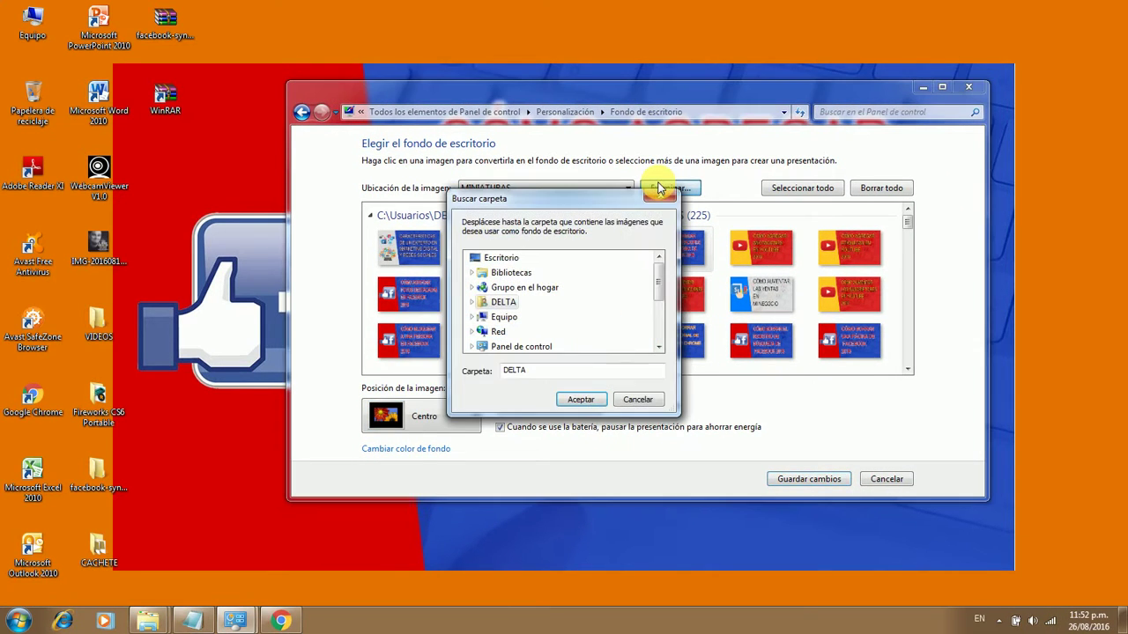
left_click_drag(660, 277, 591, 320)
left_click(465, 339)
left_click(577, 405)
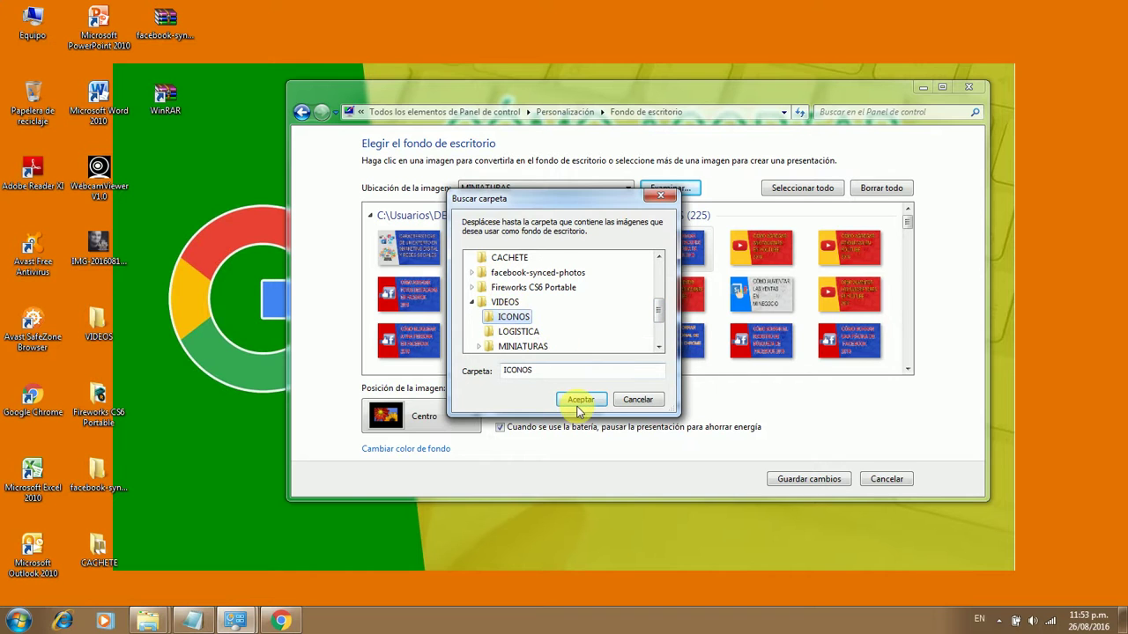
left_click(582, 402)
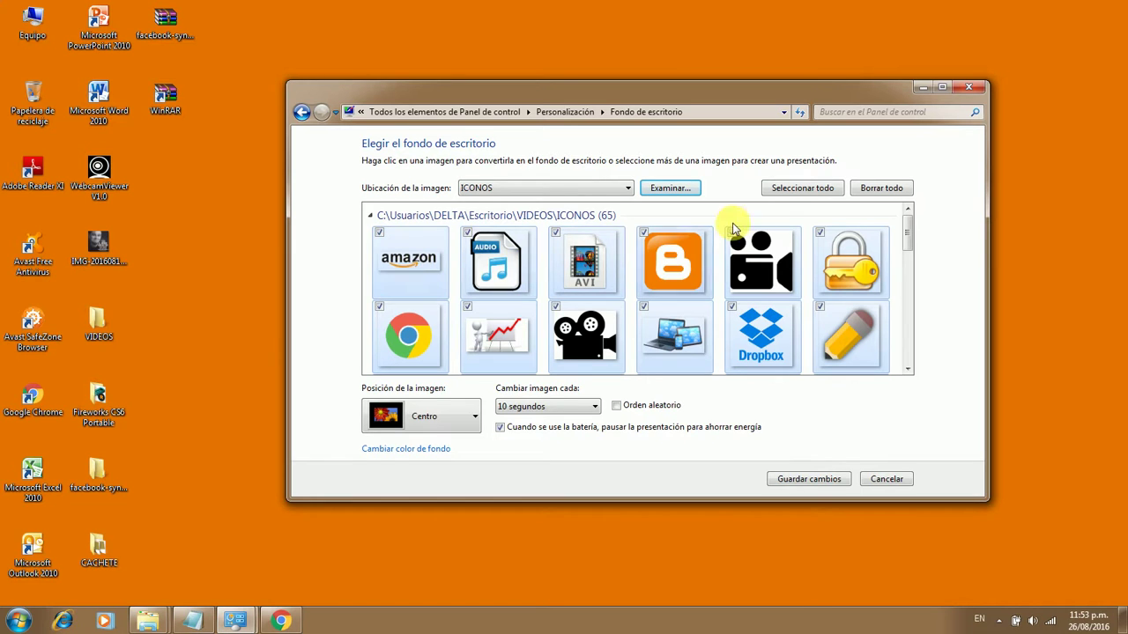
Clear the ICONOS selection, select only the Facebook like and Google Plus icons, and save the background changes
left_click(881, 188)
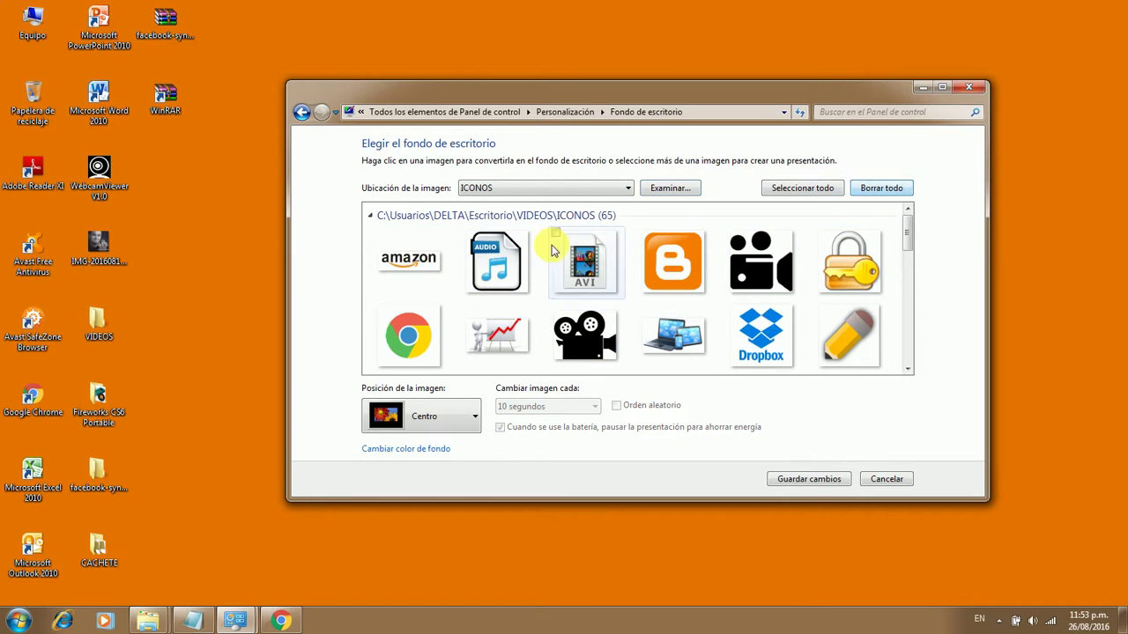
left_click(908, 230)
left_click_drag(913, 238, 907, 269)
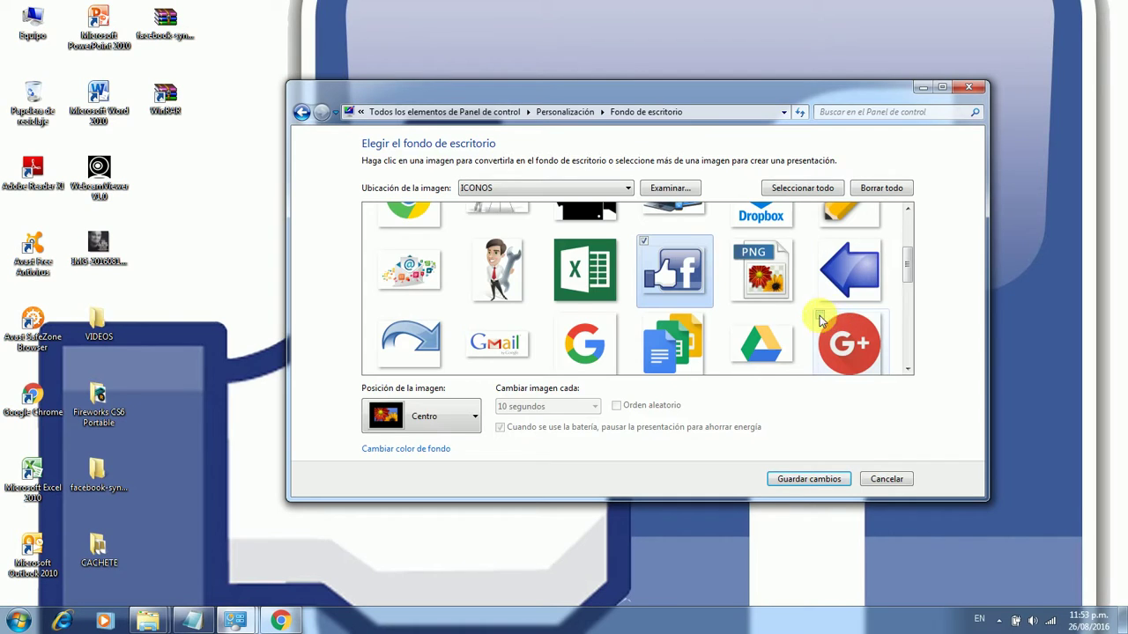
left_click(820, 317)
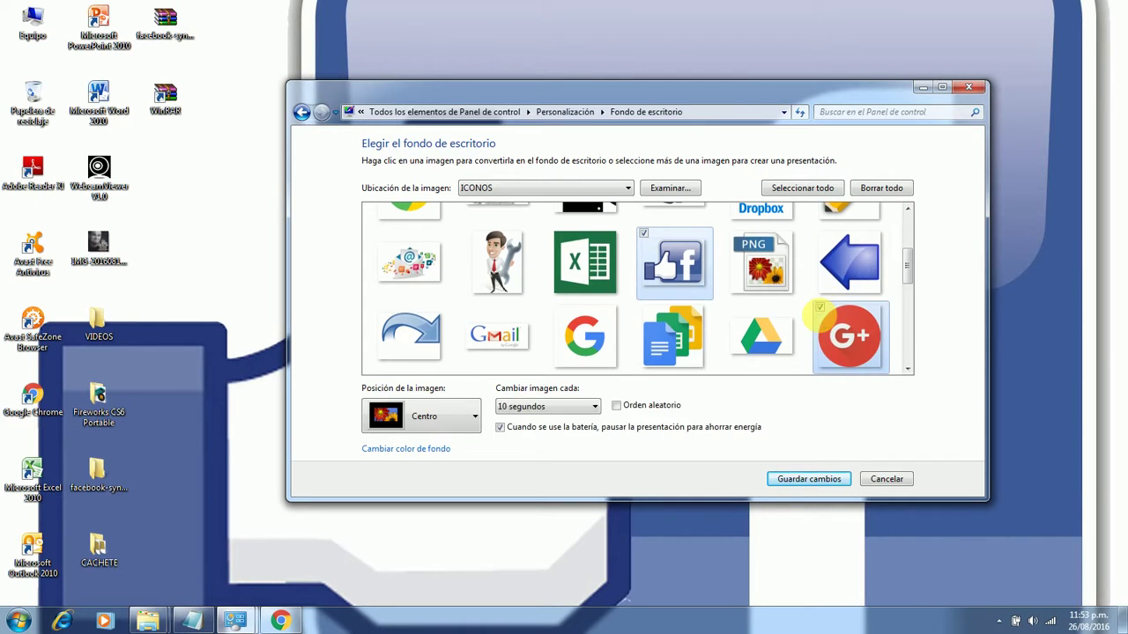
key("Return")
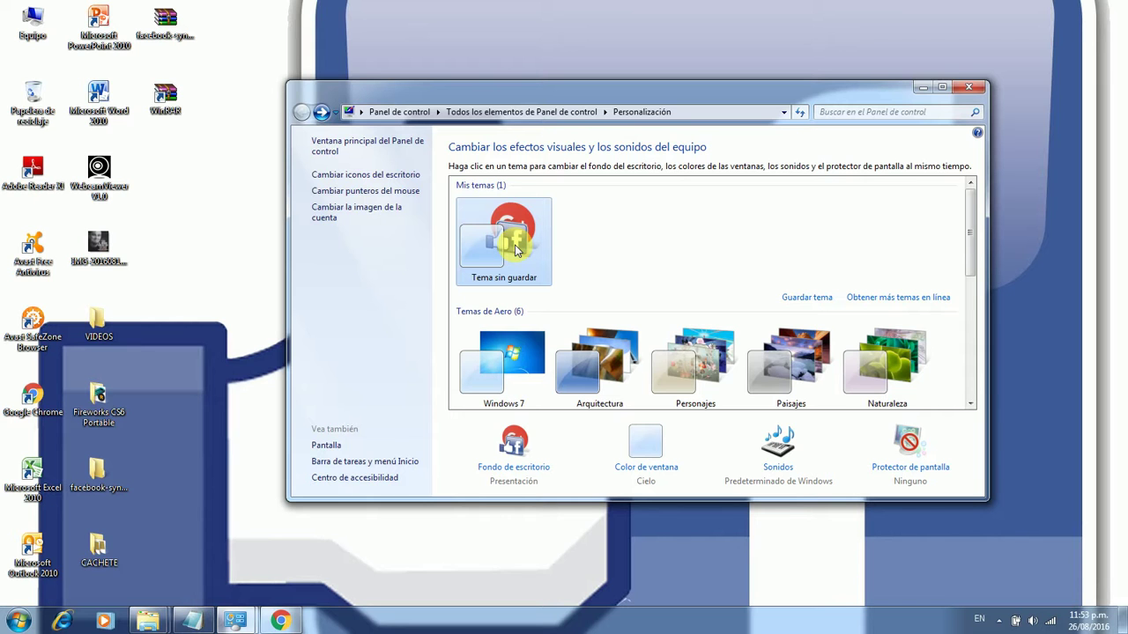
Reopen the desktop background settings, preview the Mosaico position, and set the image position to Rellenar
left_click(516, 467)
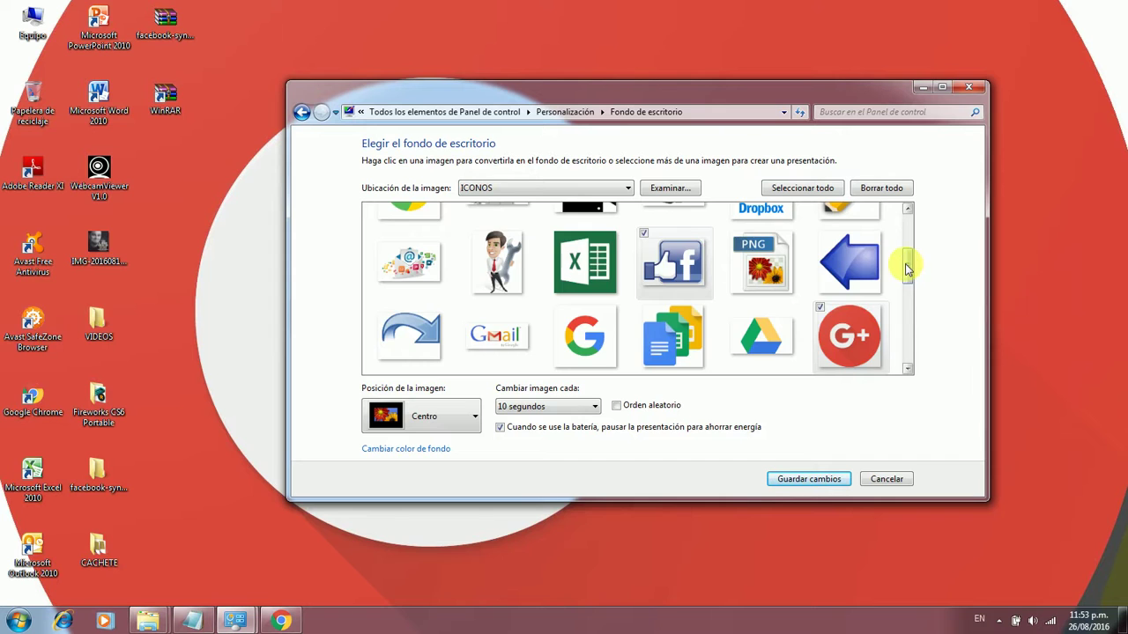
mouse_move(907, 270)
left_mouse_down()
mouse_move(909, 244)
mouse_move(911, 277)
left_mouse_up()
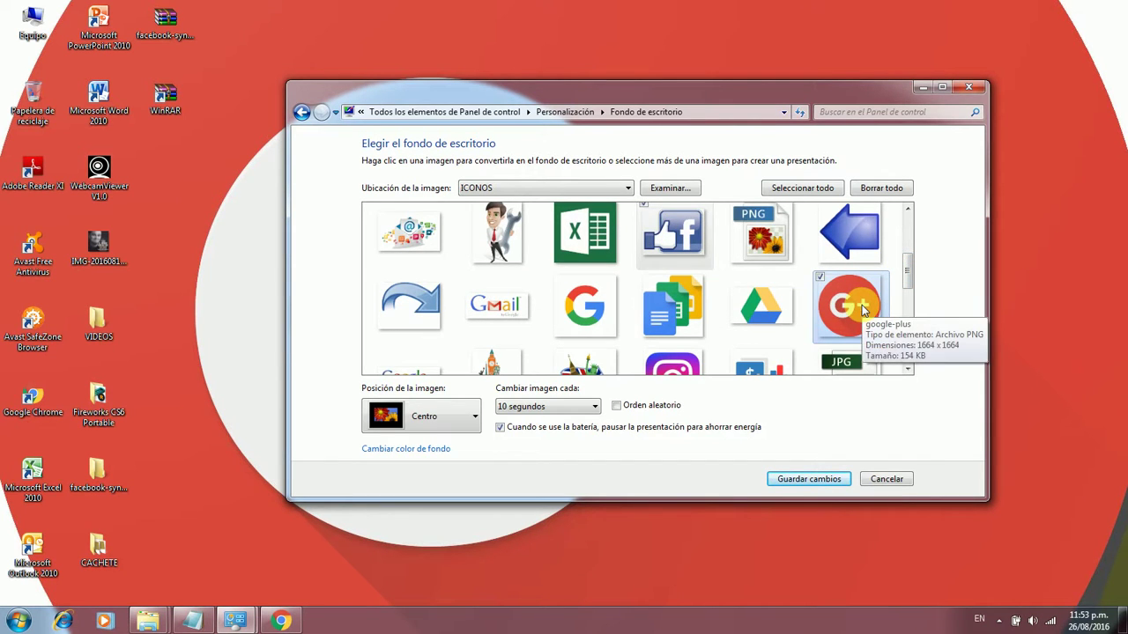
left_click(452, 417)
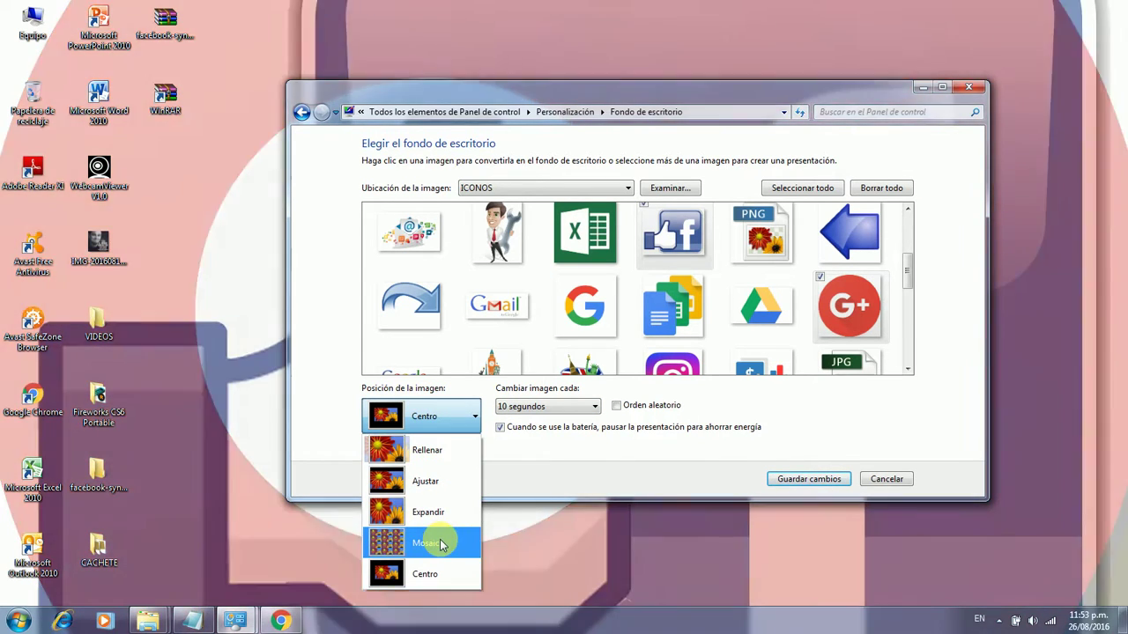
left_click(441, 545)
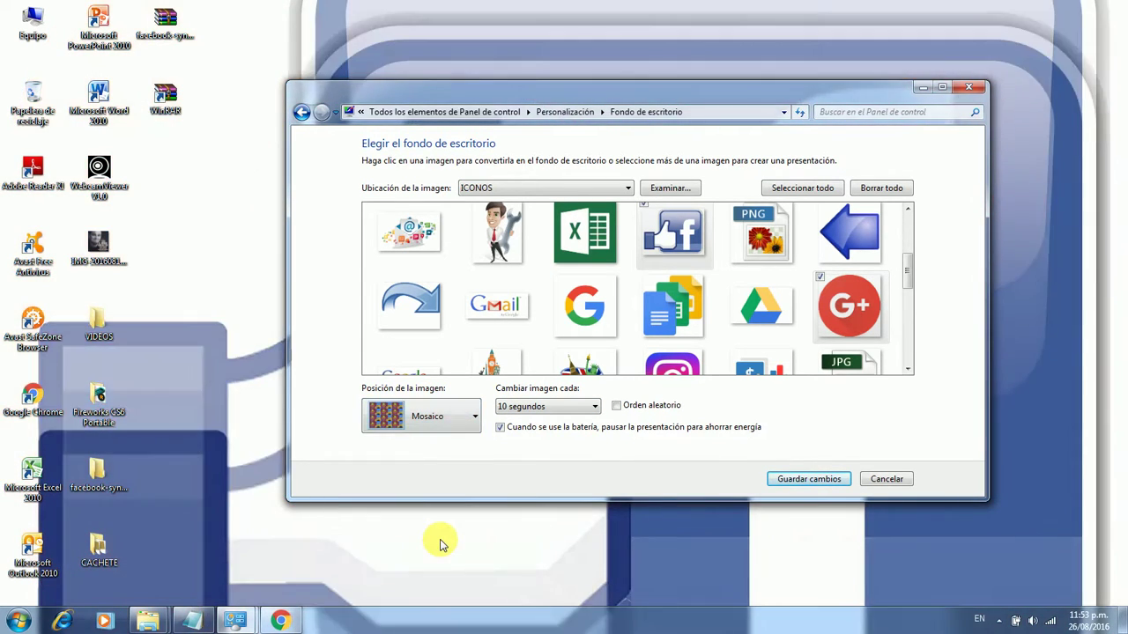
left_click(438, 419)
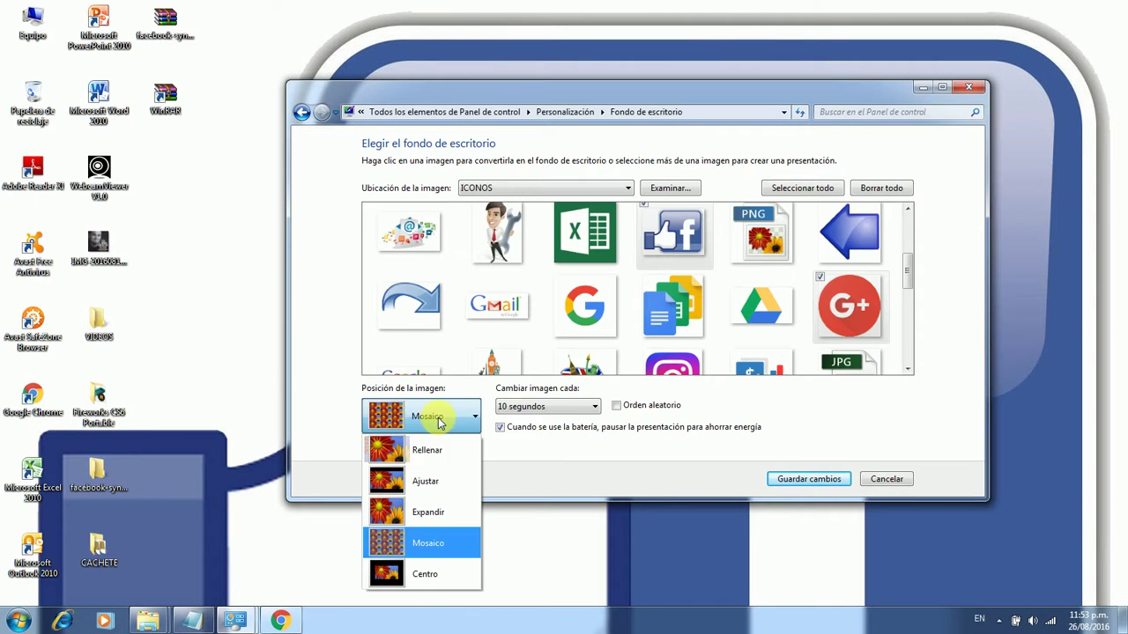
left_click(432, 451)
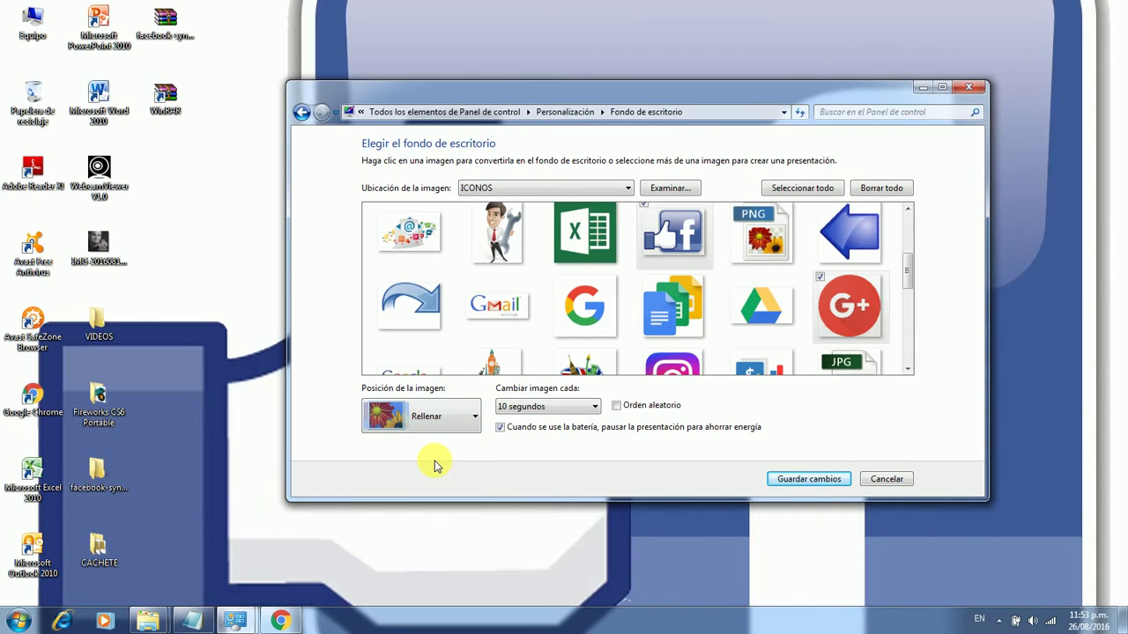
Try to load the outer MINIATURAS folder inside VIDEOS as the picture location
left_click(667, 192)
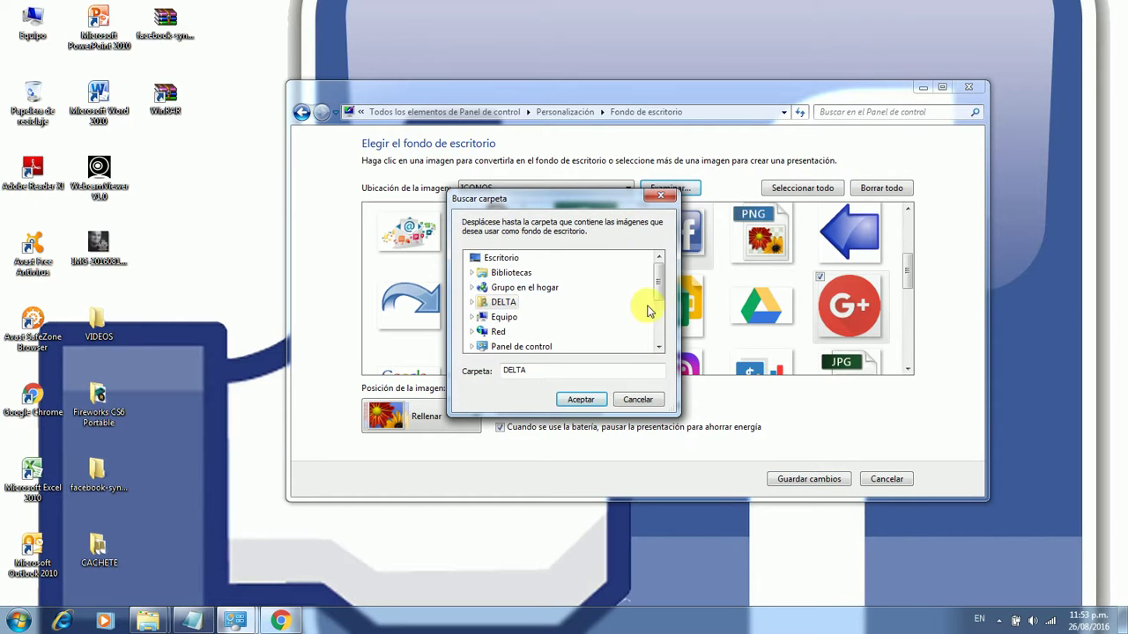
left_click_drag(655, 287, 660, 317)
left_click(505, 331)
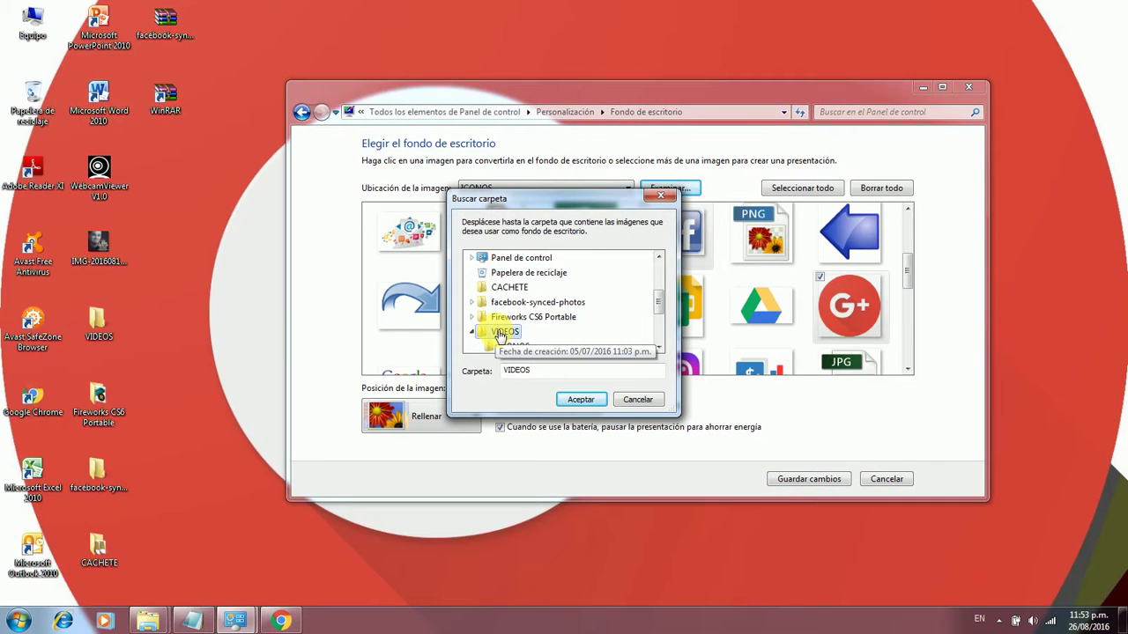
left_click_drag(649, 297, 659, 320)
left_click(521, 316)
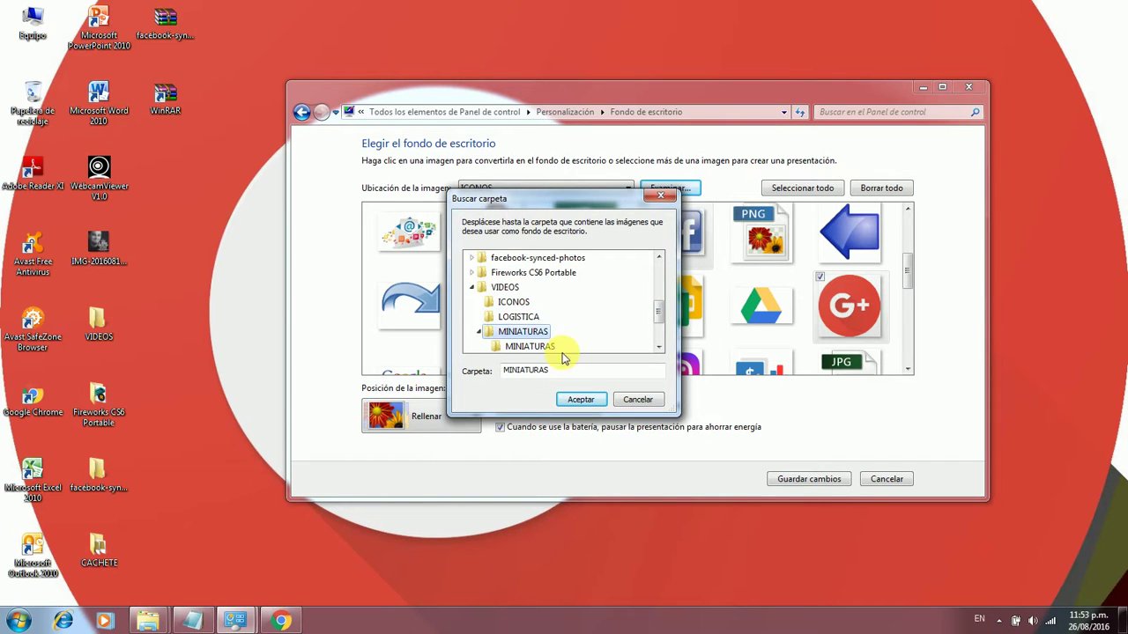
left_click(580, 407)
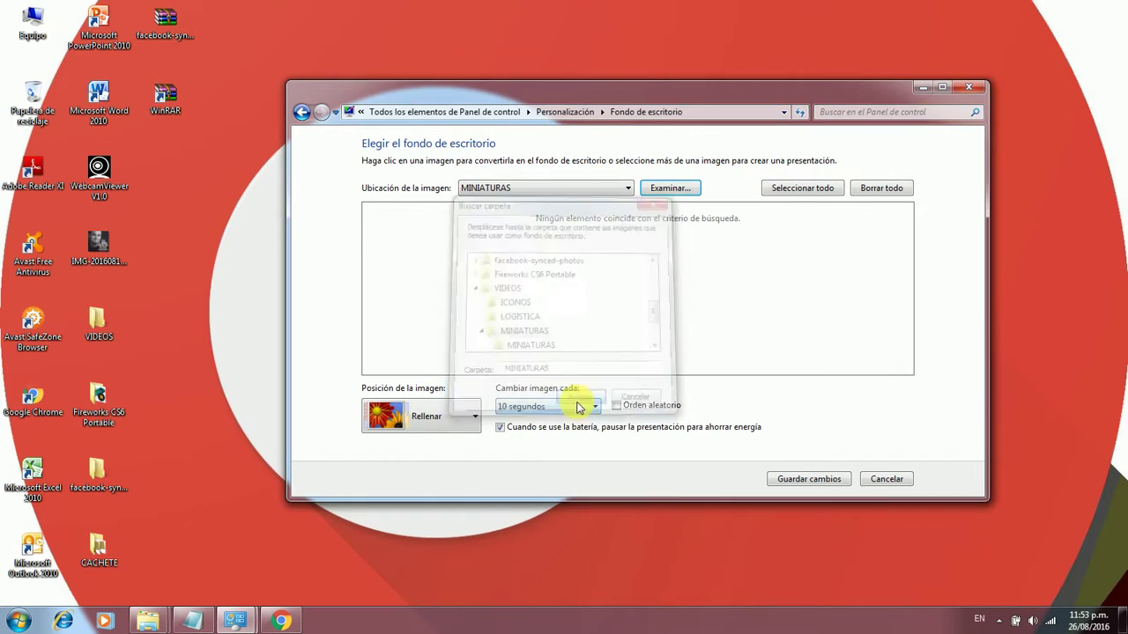
left_click(602, 191)
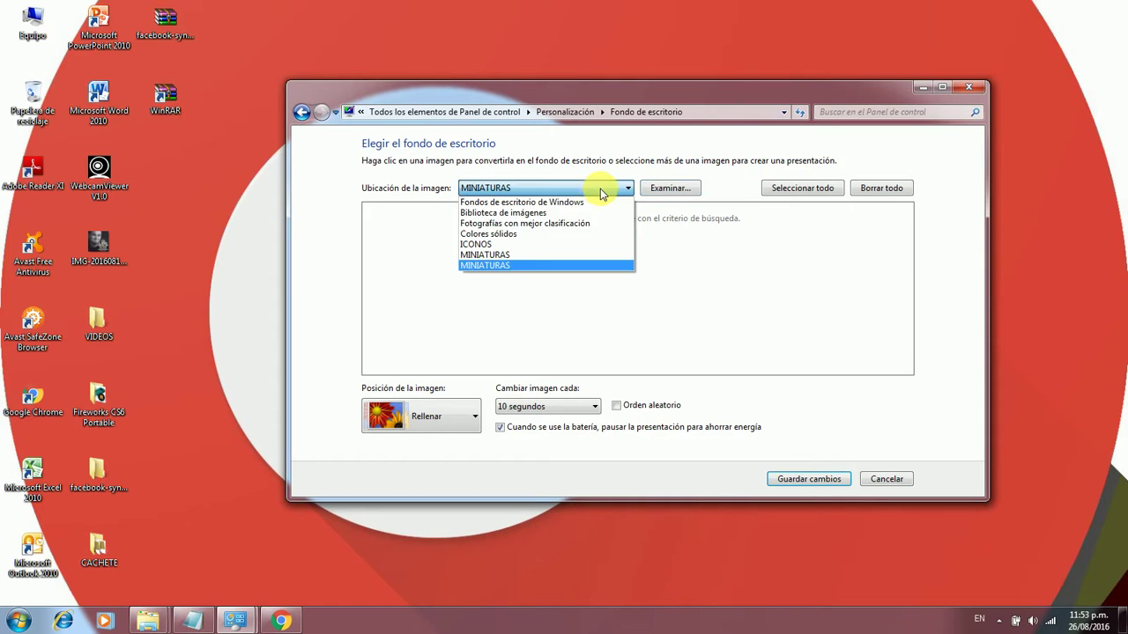
left_click(508, 269)
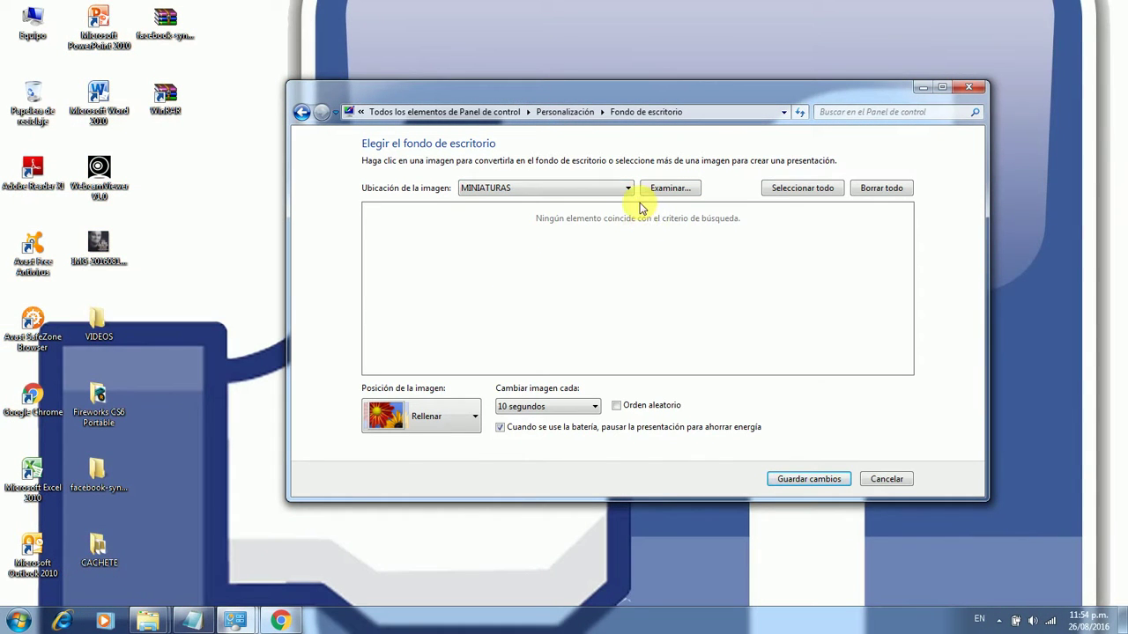
Switch the picture location to the first-listed MINIATURAS folder and select only the Twitter thumbnail and the YouTube thumbnail directly below it
left_click(622, 191)
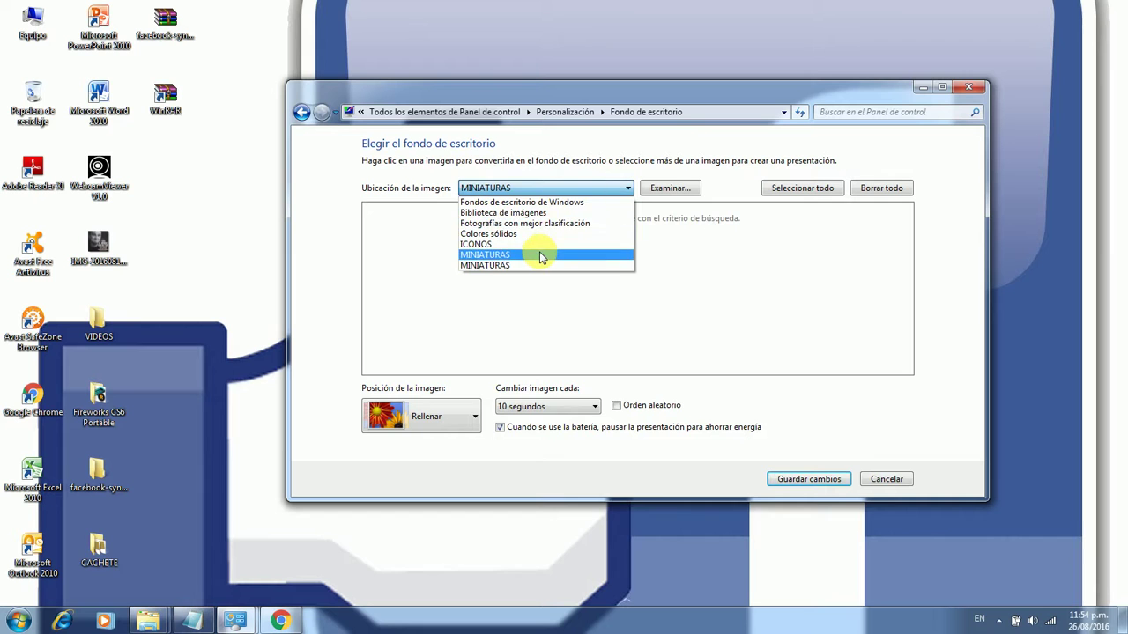
left_click(541, 256)
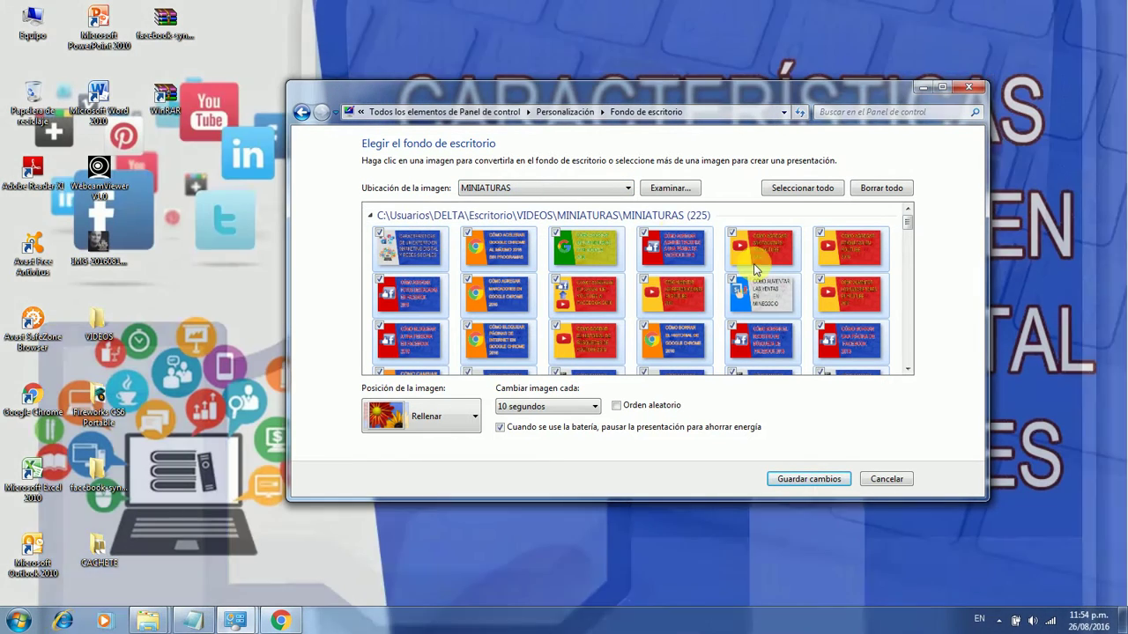
scroll(908, 229, "down", 5)
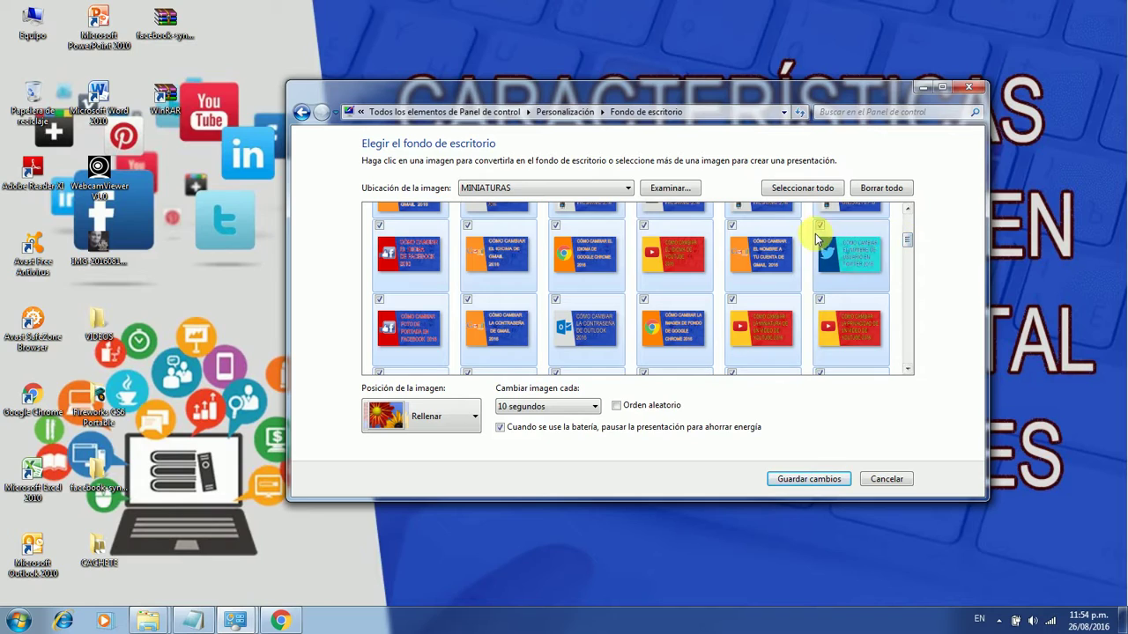
left_click(872, 188)
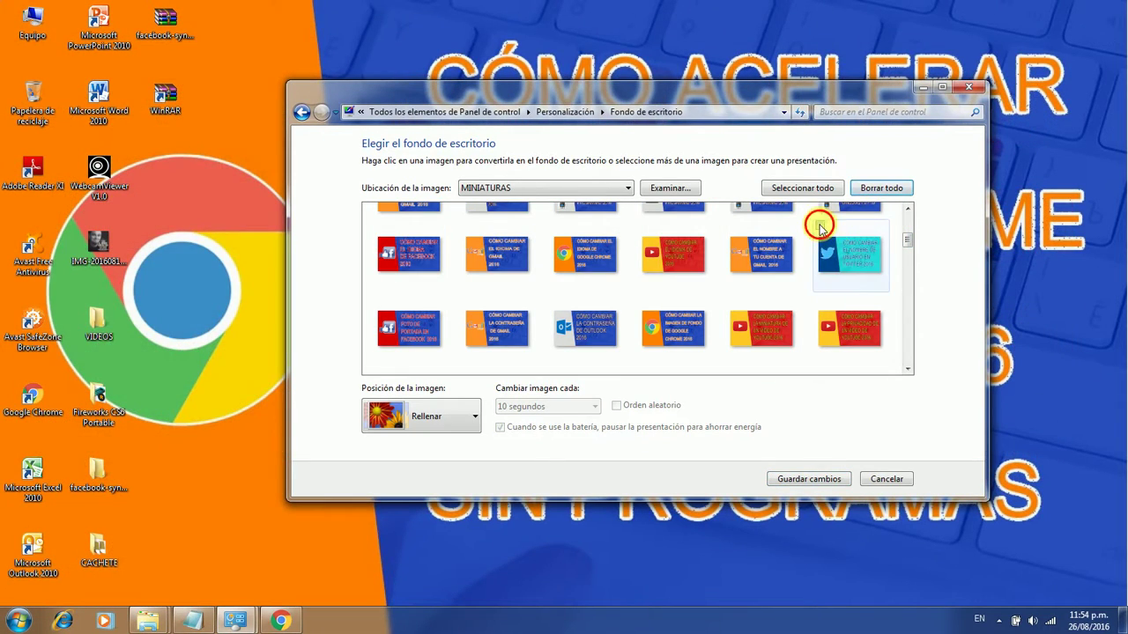
left_click(819, 226)
left_click(820, 301)
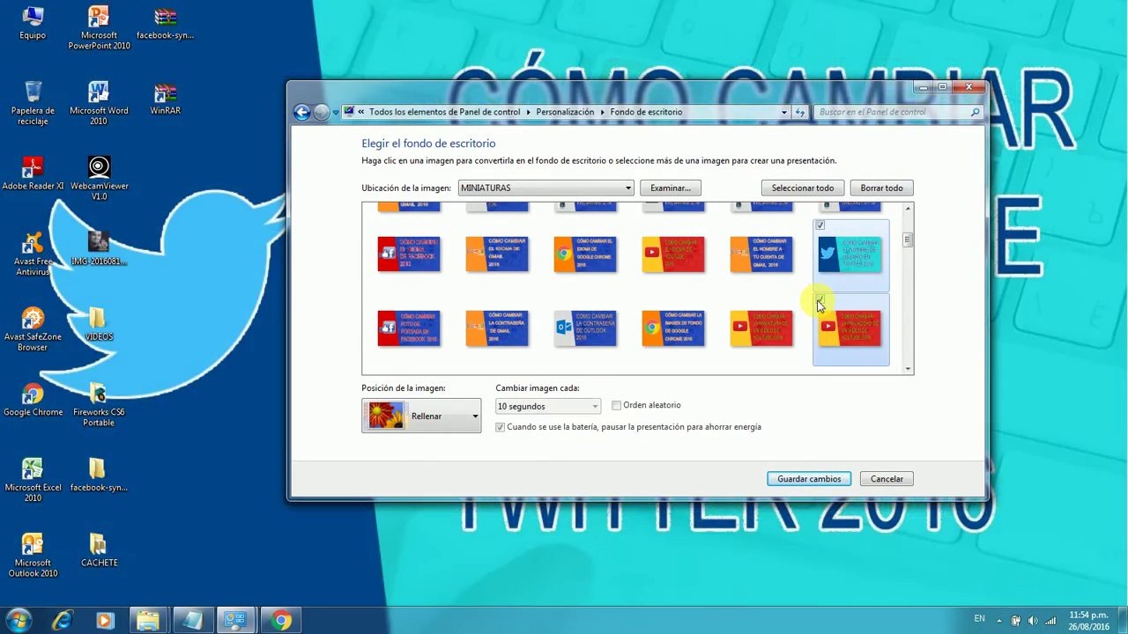
Set the image position of the selected thumbnails to Centro and save the background changes
left_click(434, 419)
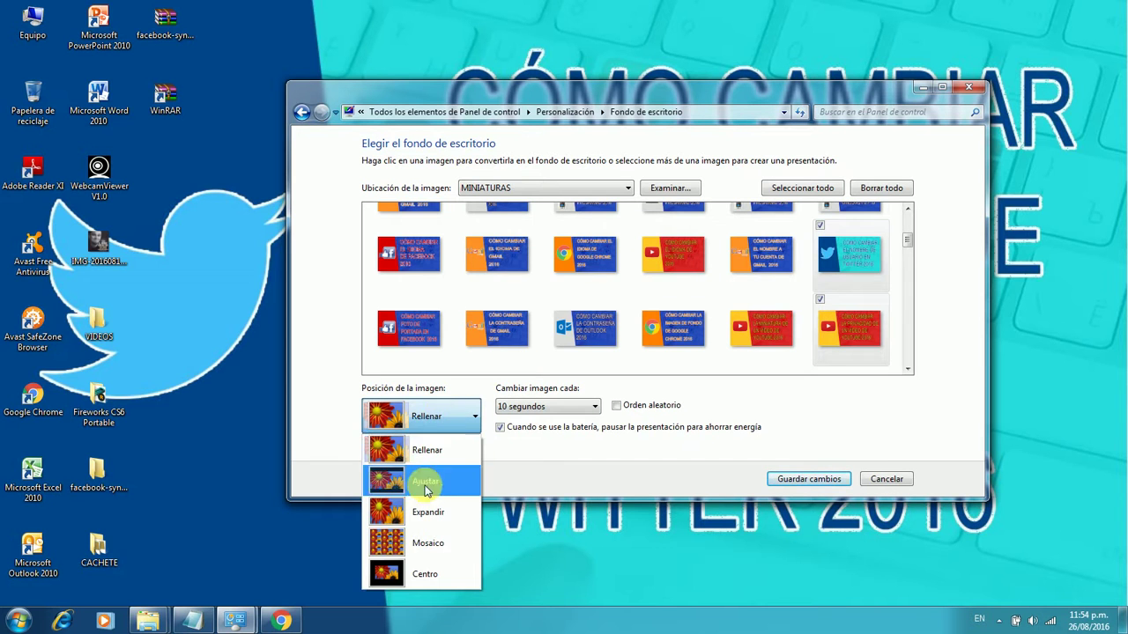
left_click(438, 575)
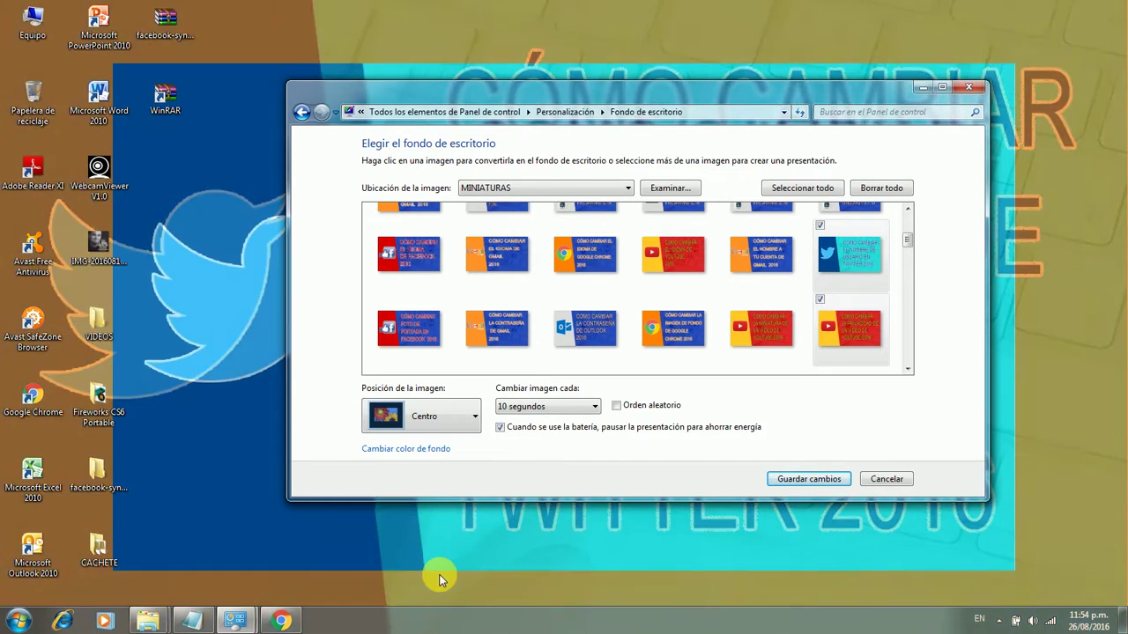
left_click(829, 483)
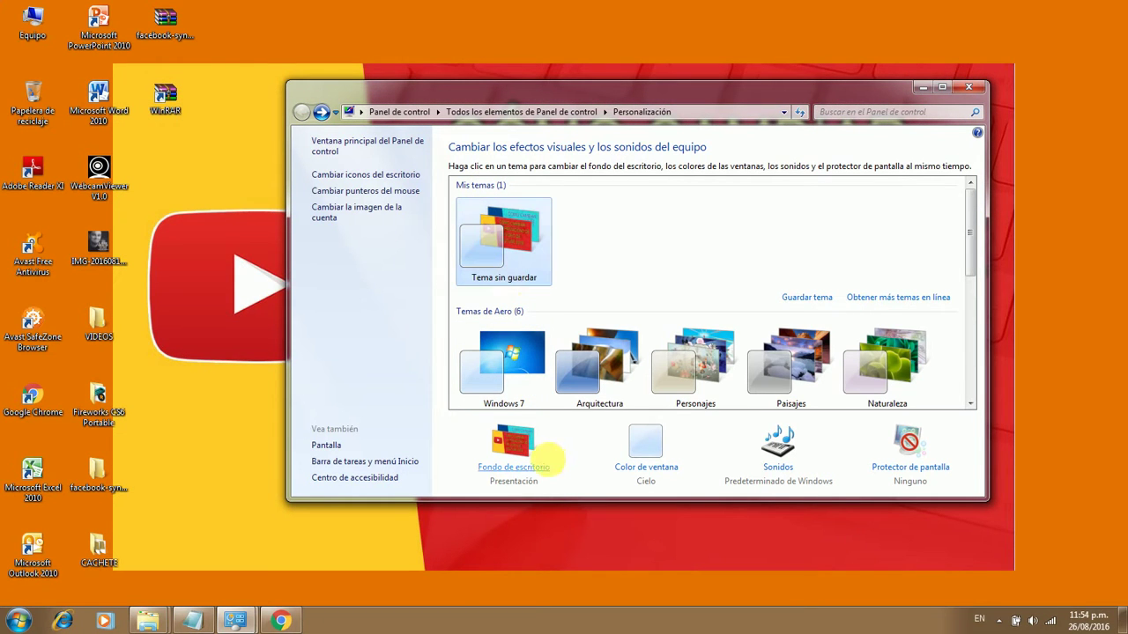
Save the current unsaved theme under the name "fondo nuevo"
left_click(806, 298)
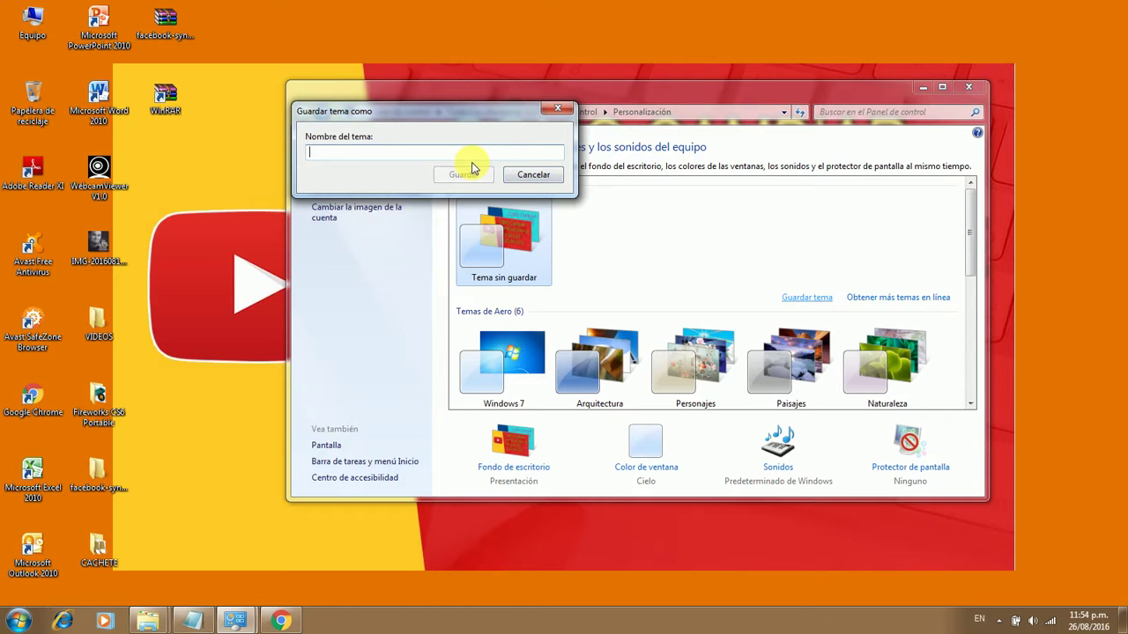
type("fondo nuevo")
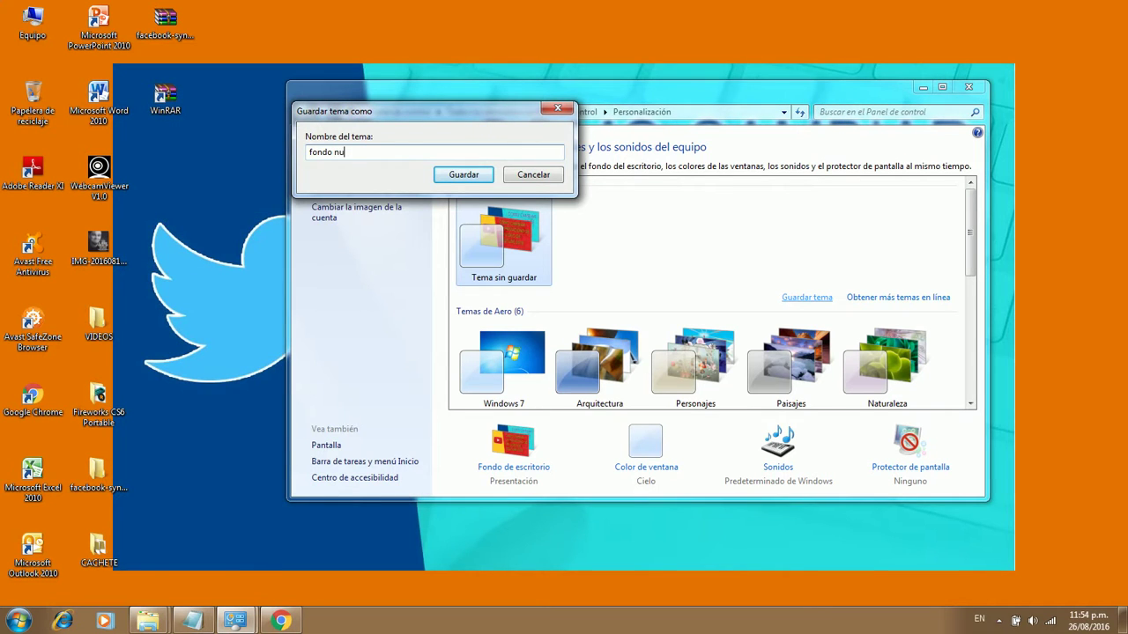
left_click(464, 174)
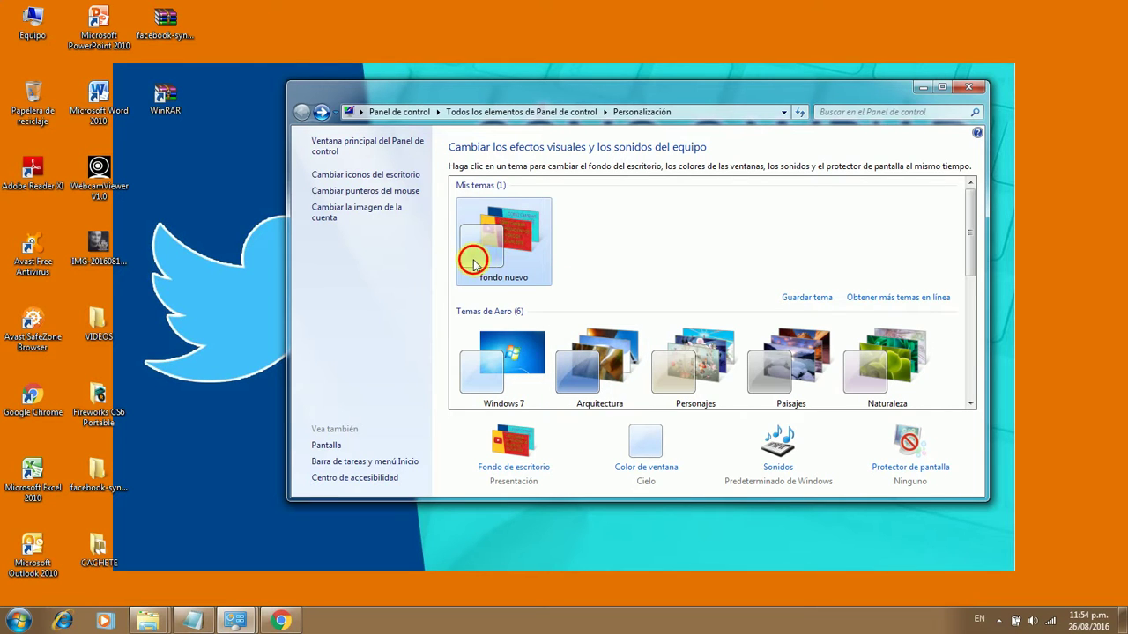
Apply the Windows 7 Aero theme, switch back to the "fondo nuevo" theme, and close the personalization window
left_click(495, 370)
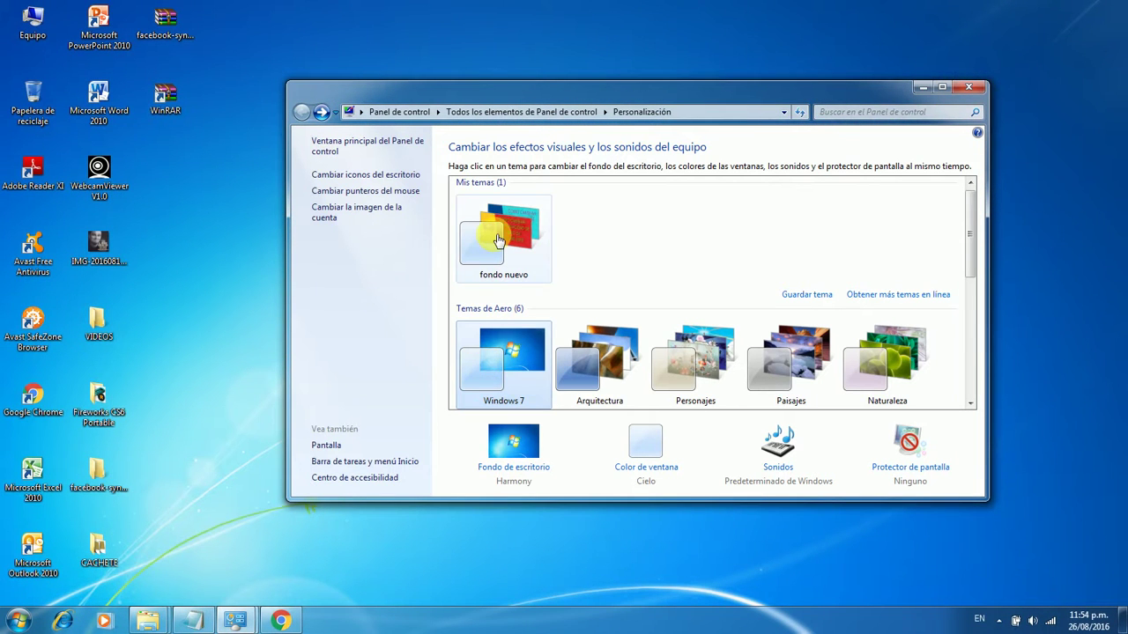
left_click(494, 238)
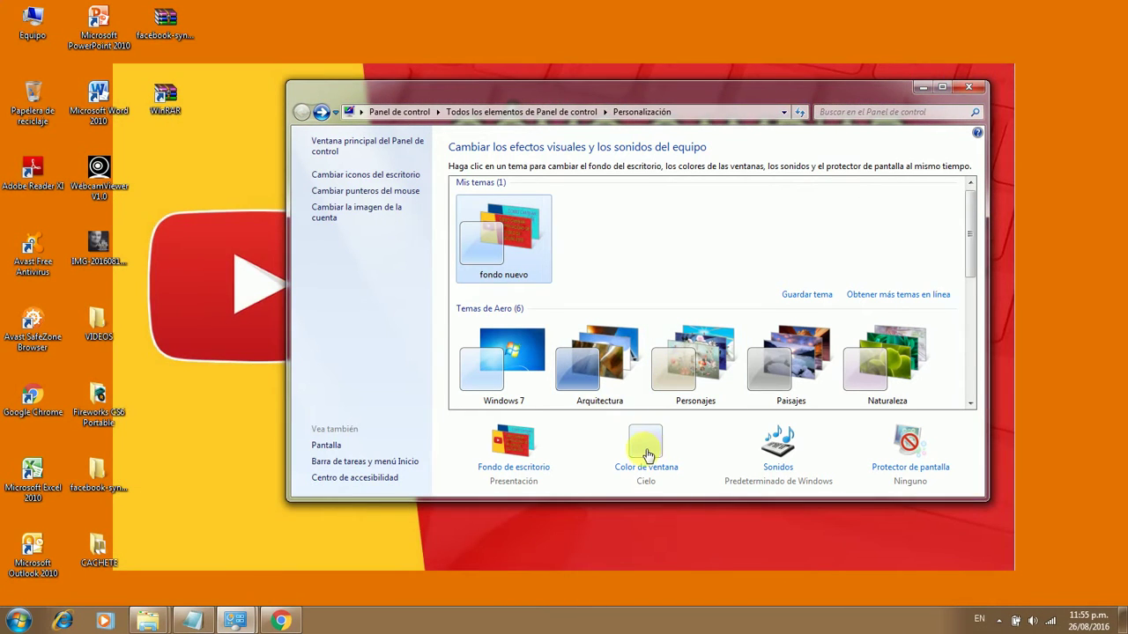
left_click(972, 87)
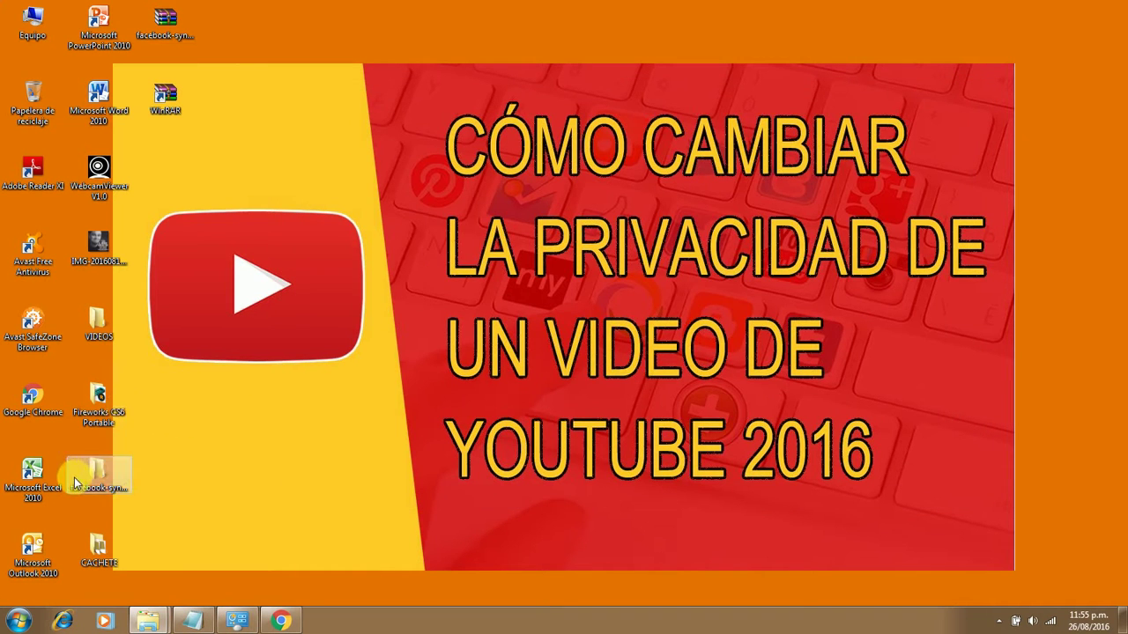
Open the VIDEOS folder from the desktop and go to the inner MINIATURAS folder within its MINIATURAS folder
double_click(108, 328)
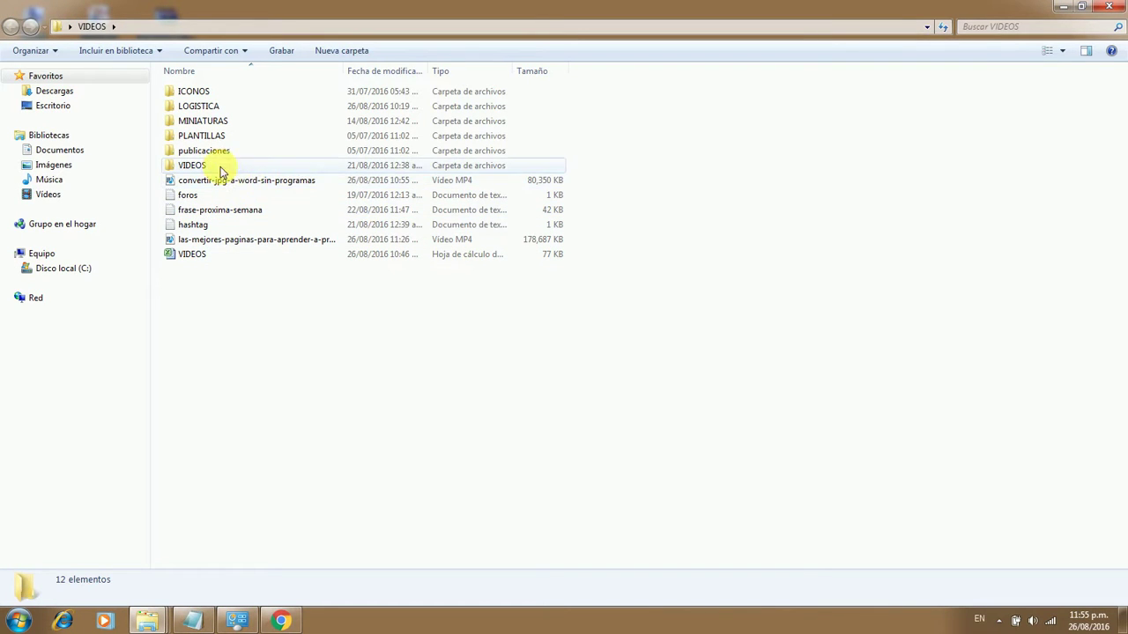
double_click(209, 121)
left_click(201, 91)
double_click(201, 91)
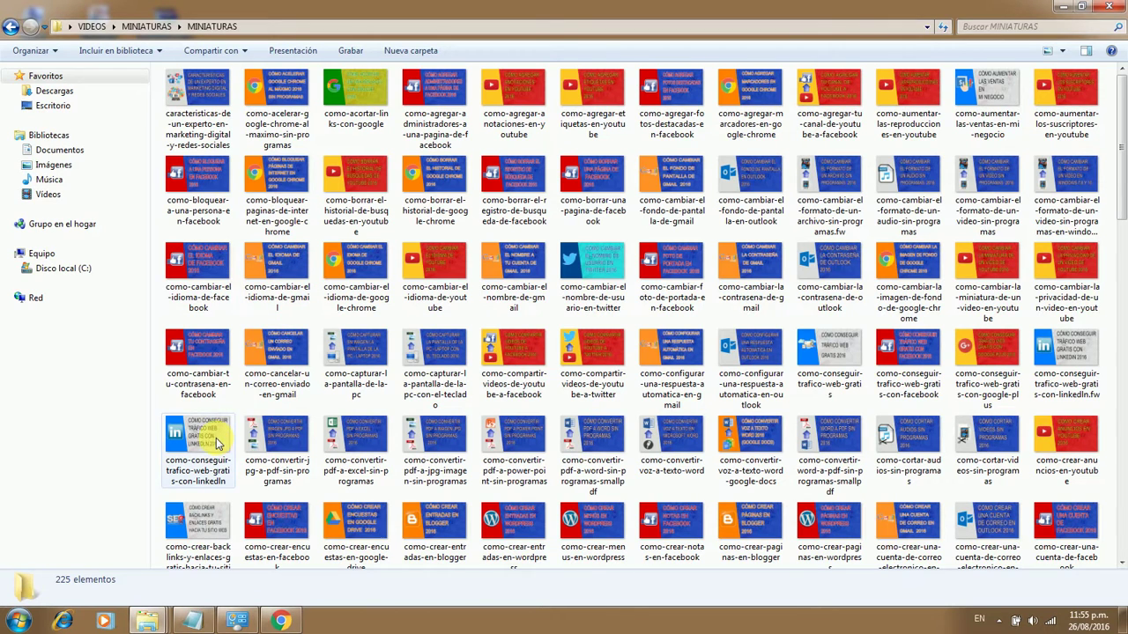
Set the image como-crear-encuestas-en-facebook as the desktop background and close the folder window
left_click(297, 526)
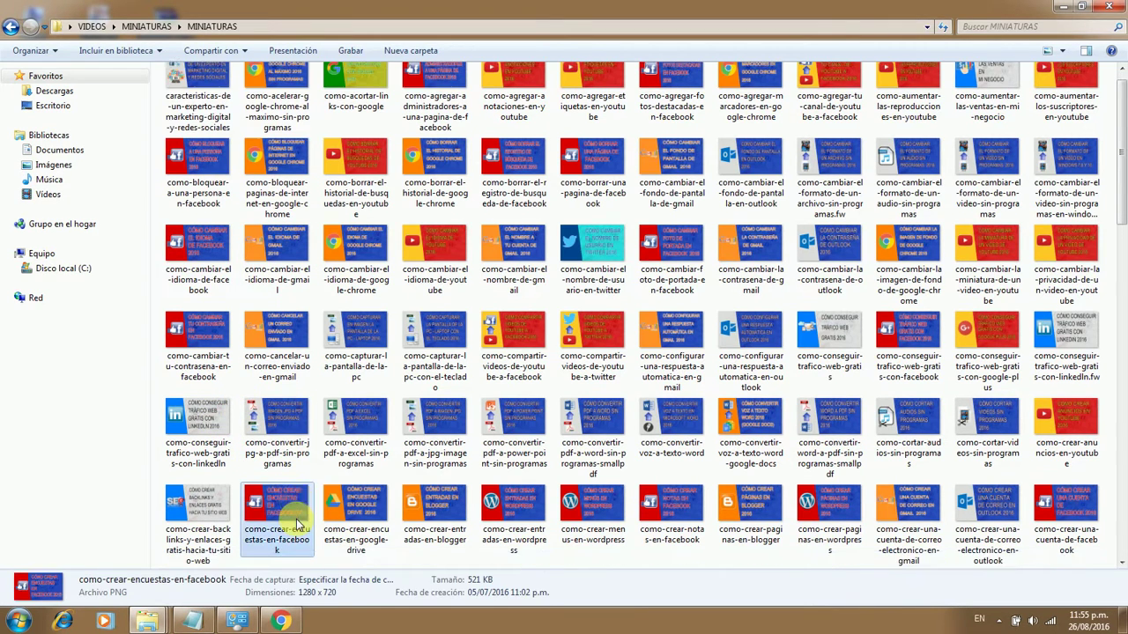
right_click(298, 527)
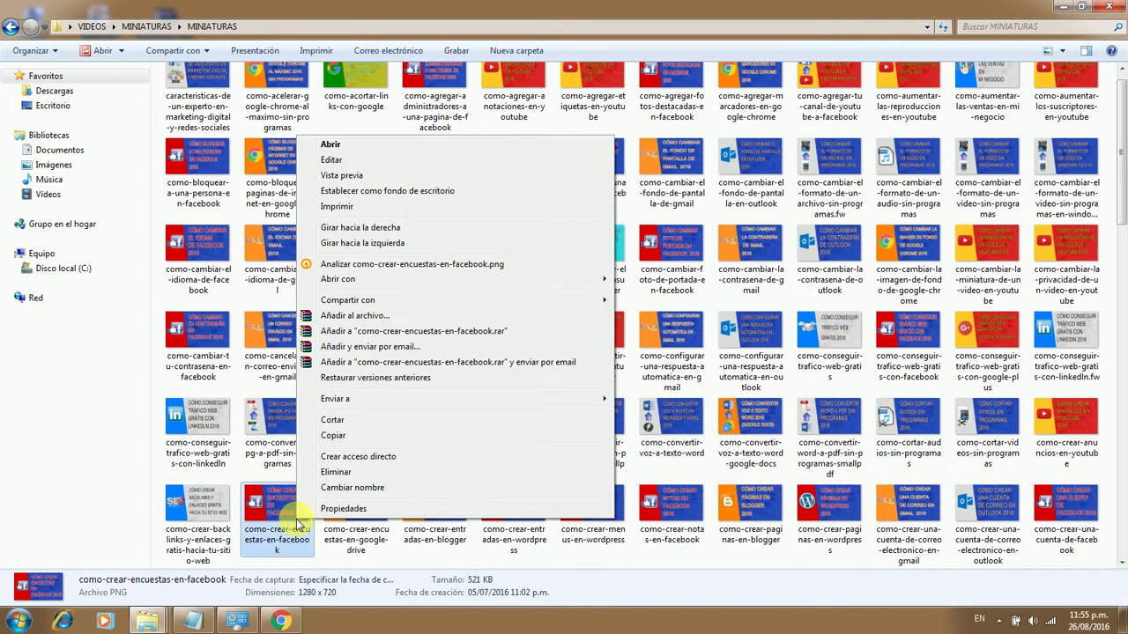
left_click(403, 190)
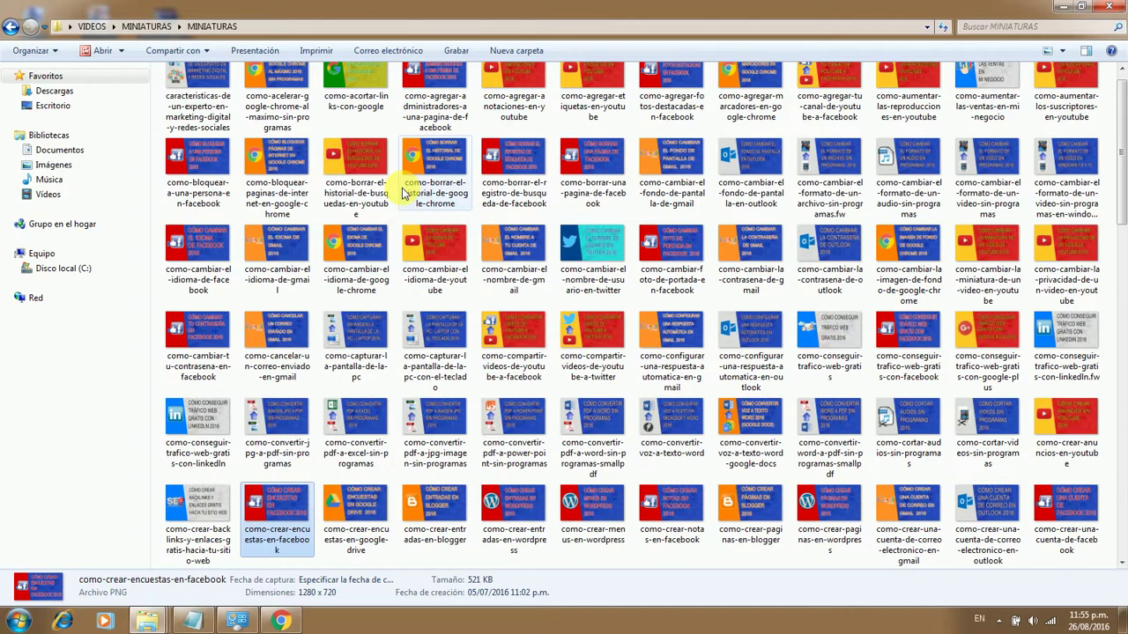
left_click(1106, 6)
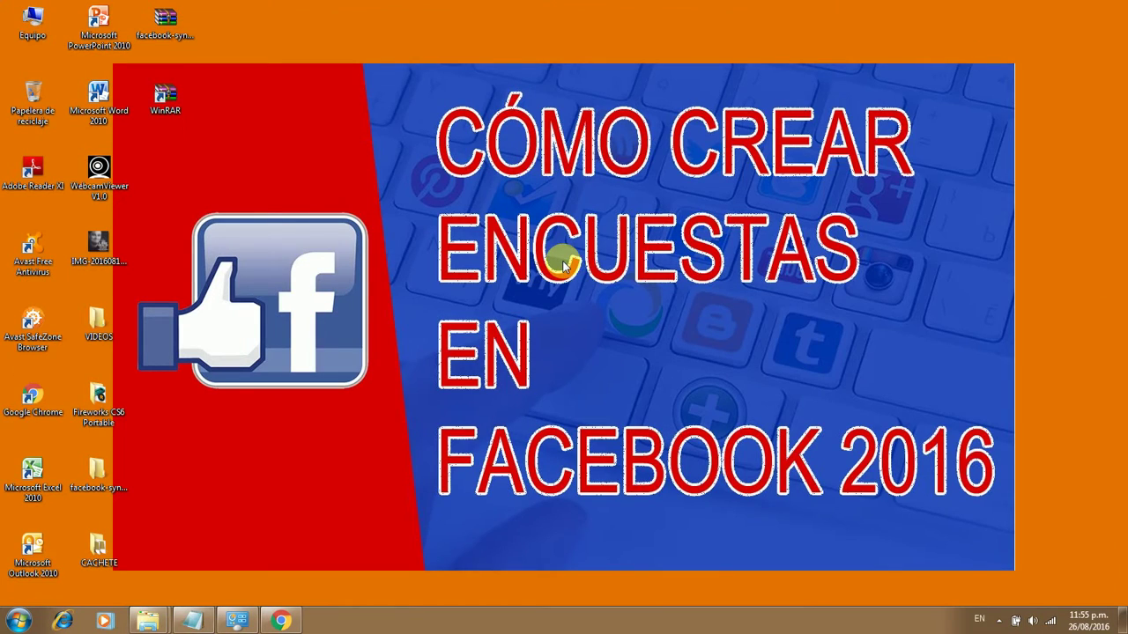